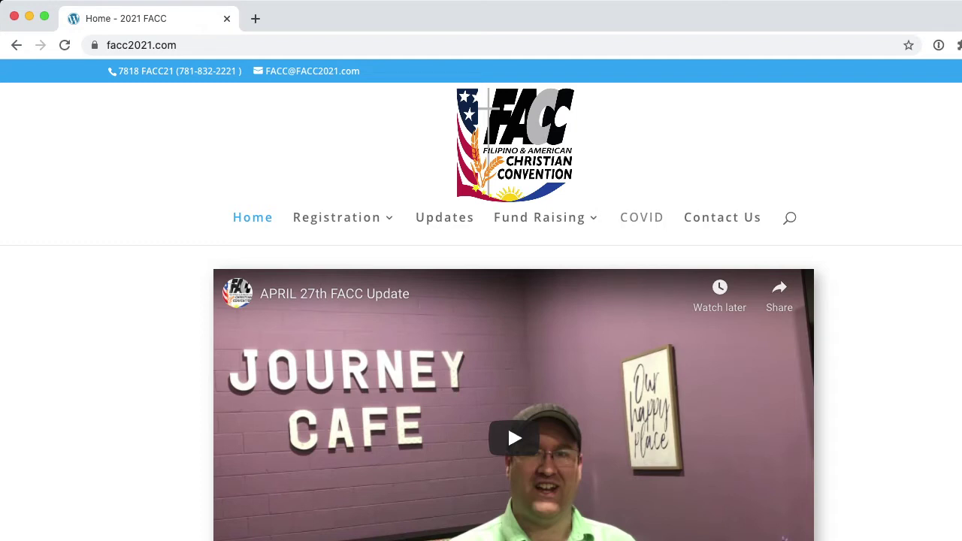
# Open the Donations (giving) page from the Fund Raising item in the top navigation
pyautogui.moveTo(540, 218)
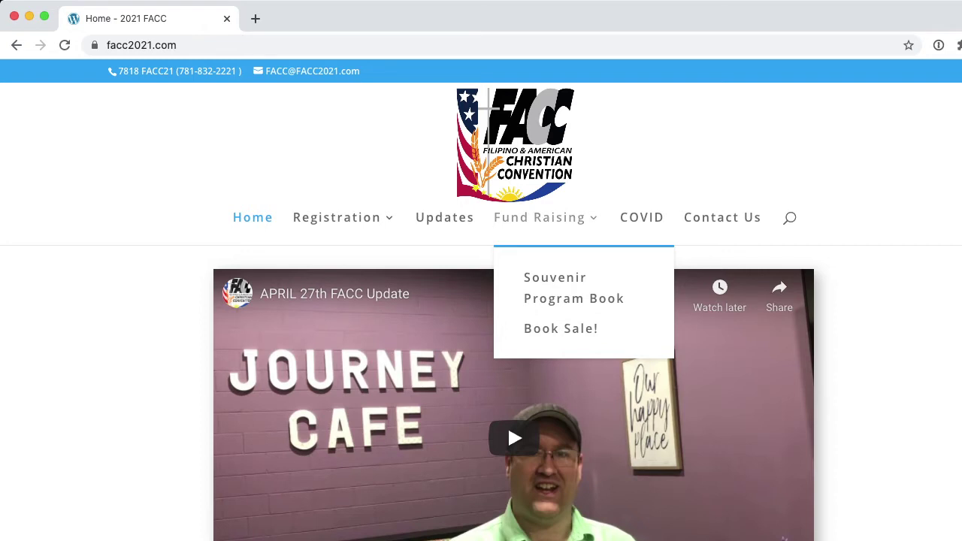
pyautogui.click(539, 217)
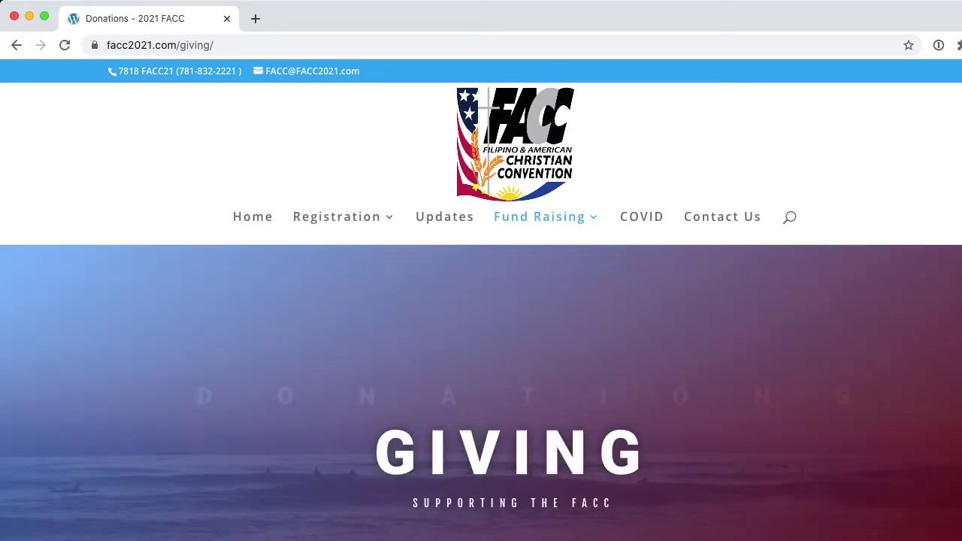
# Scroll past the GoFundMe, PayPal, Zelle and PayPal Giving Fund options to the cash and checks section
pyautogui.scroll(-5, 481, 376)
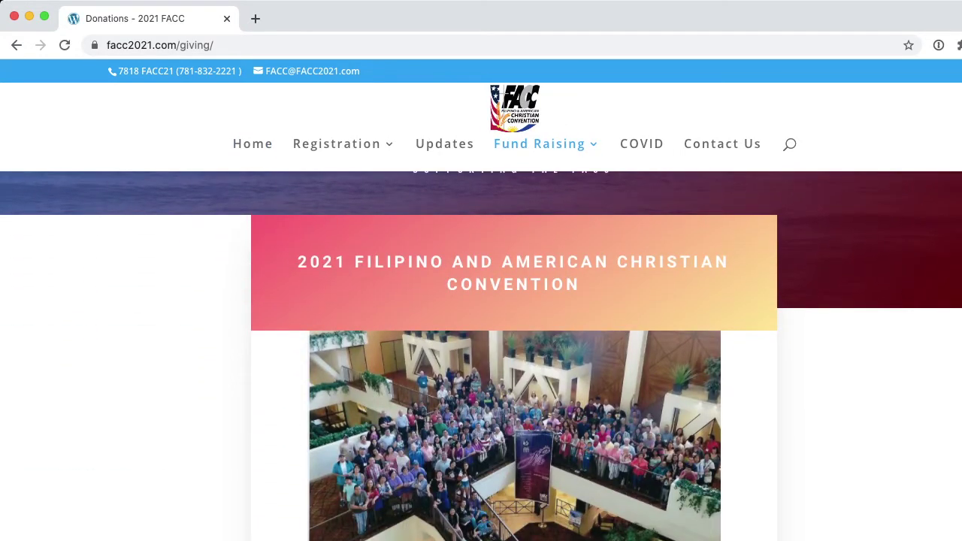
pyautogui.scroll(-4, 481, 356)
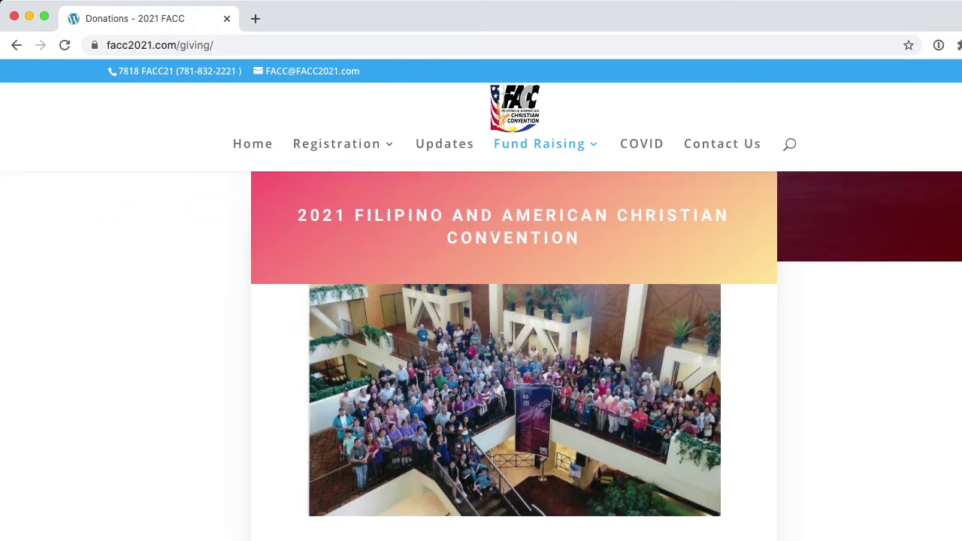
pyautogui.scroll(-3, 514, 353)
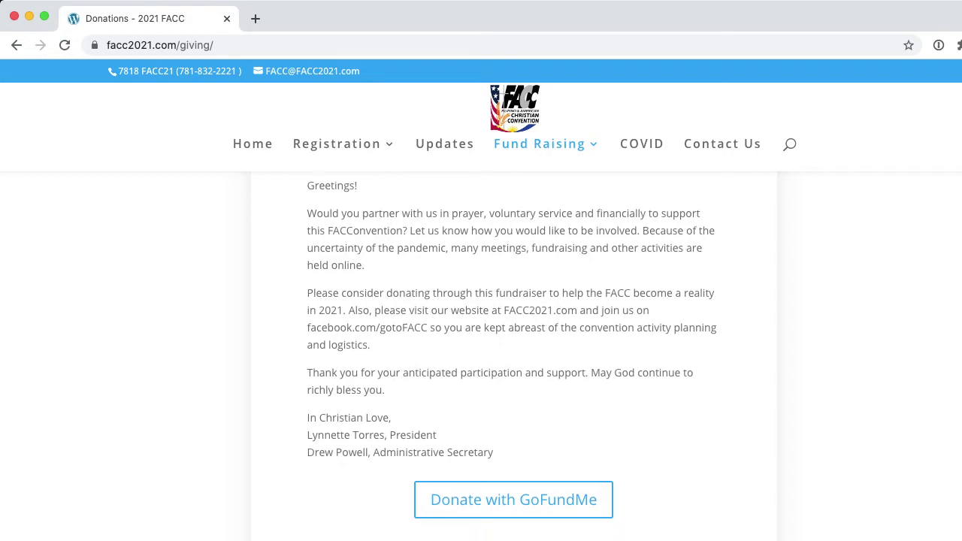
pyautogui.scroll(-3, 514, 353)
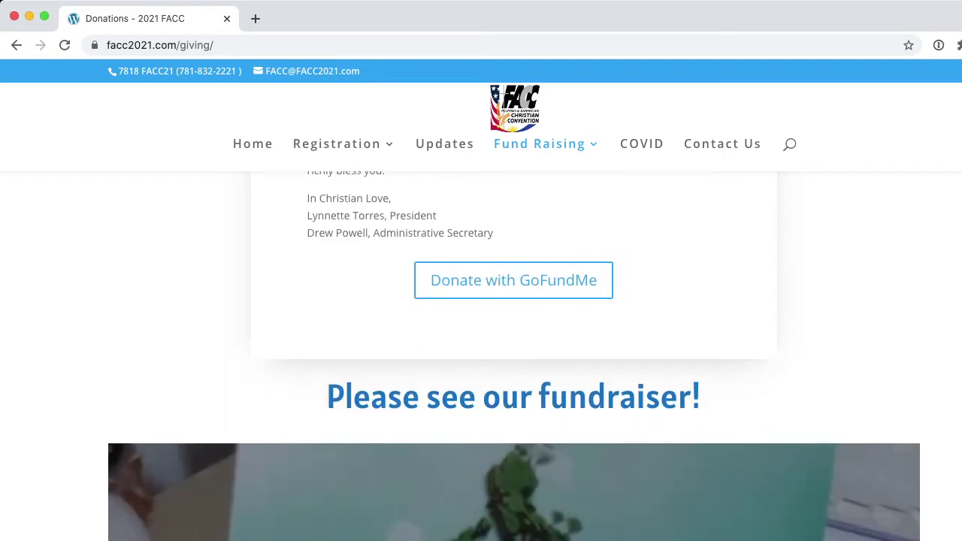
pyautogui.scroll(-5, 514, 356)
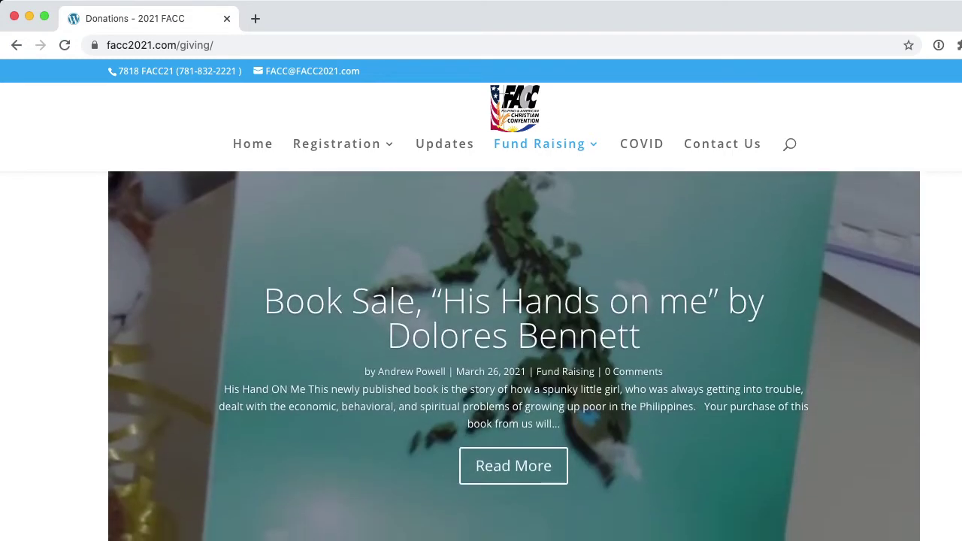
pyautogui.scroll(-10, 514, 353)
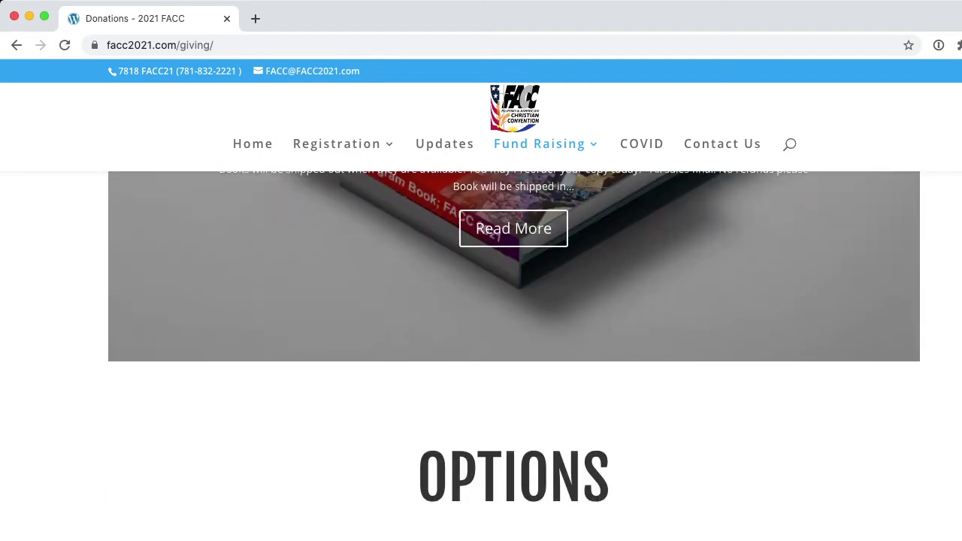
pyautogui.scroll(-3, 514, 353)
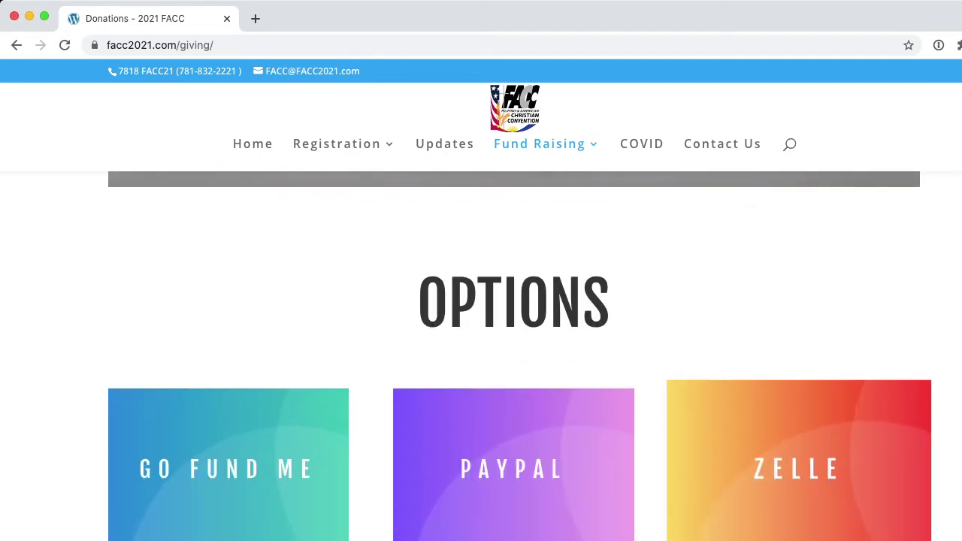
pyautogui.scroll(-2, 514, 356)
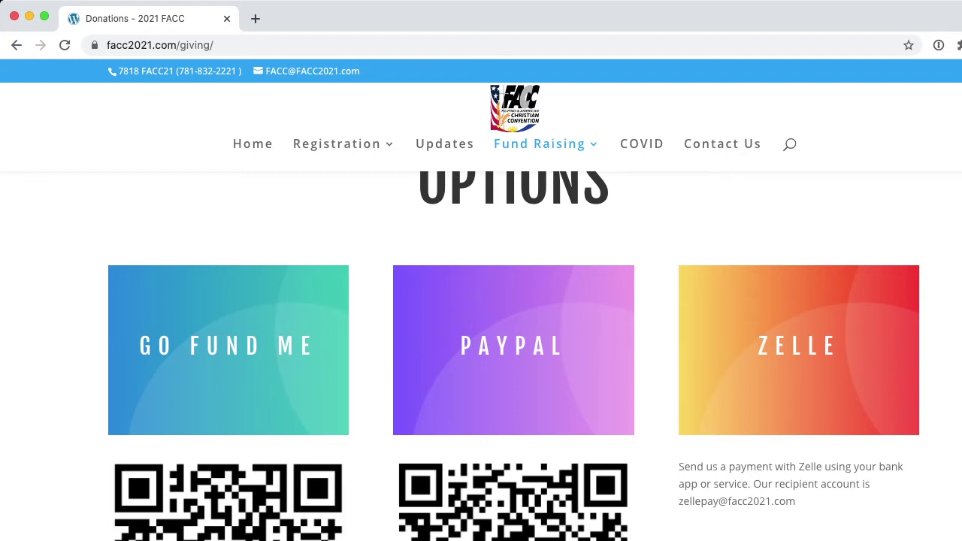
pyautogui.scroll(-1, 514, 356)
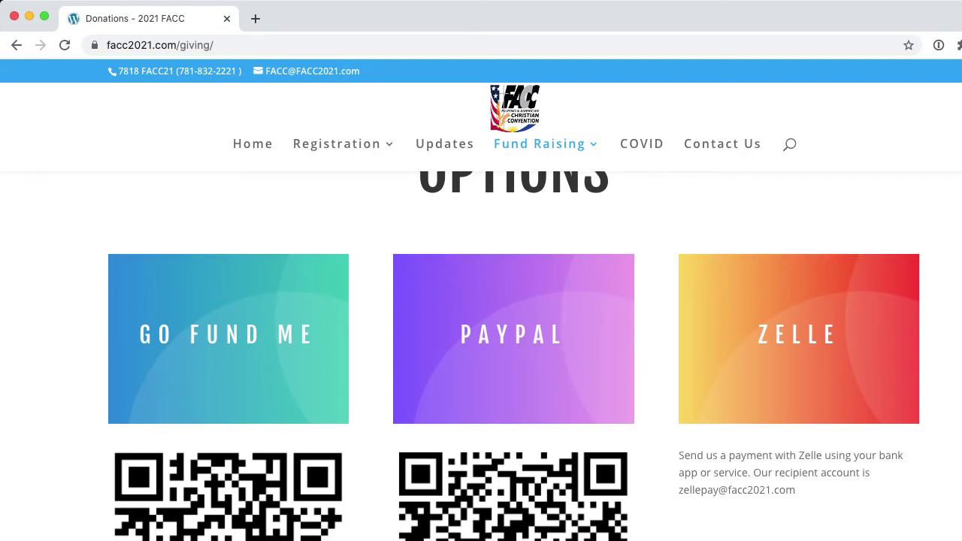
pyautogui.scroll(-1, 514, 356)
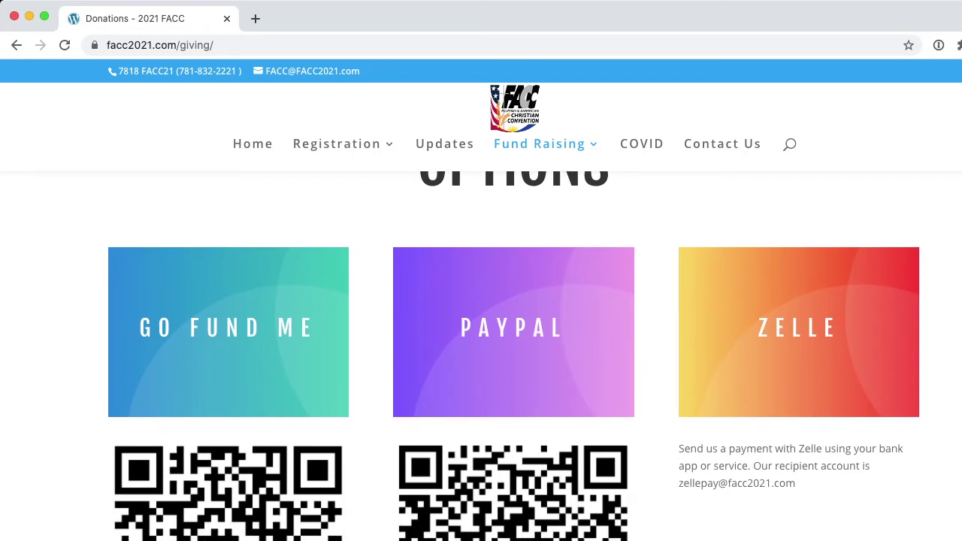
pyautogui.scroll(-5, 514, 356)
pyautogui.scroll(-8, 514, 357)
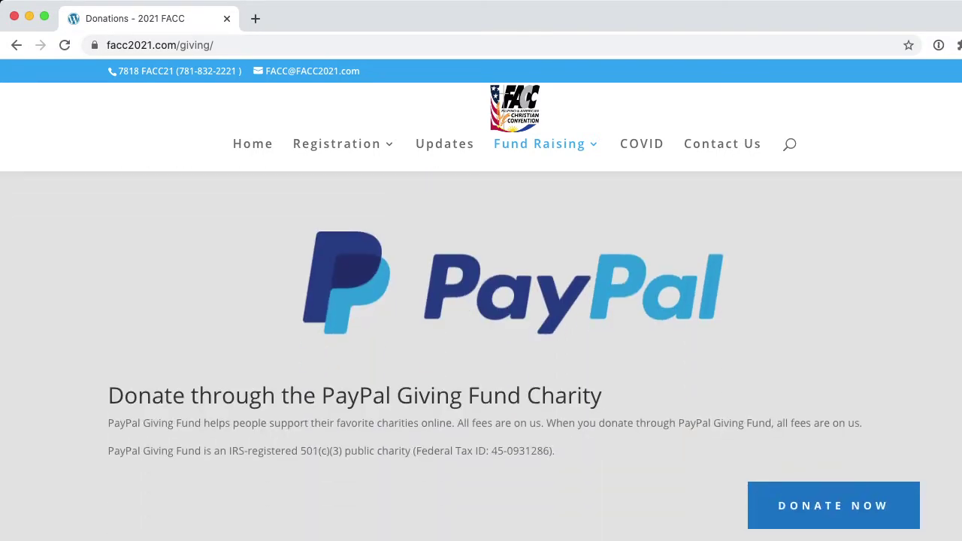
pyautogui.scroll(-1, 514, 356)
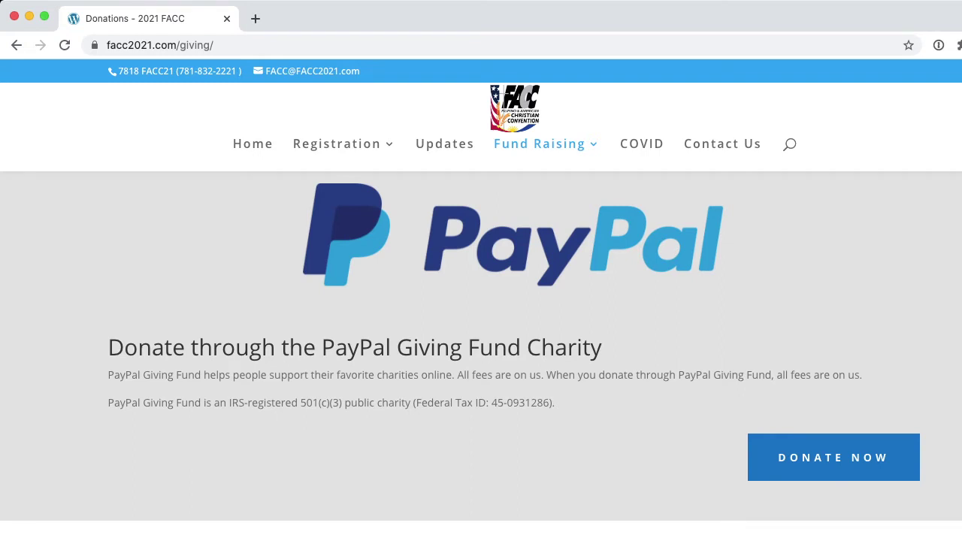
pyautogui.scroll(-5, 514, 356)
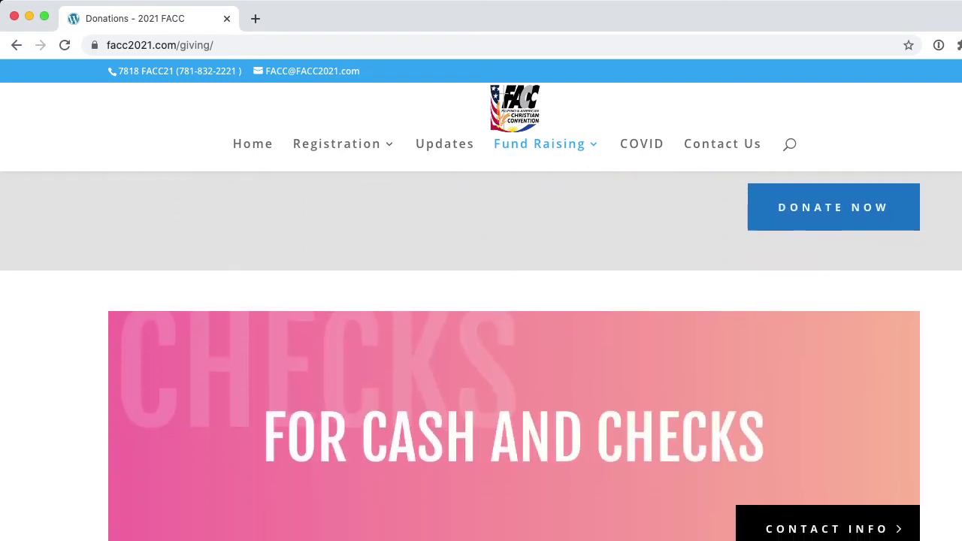
pyautogui.scroll(-1, 480, 350)
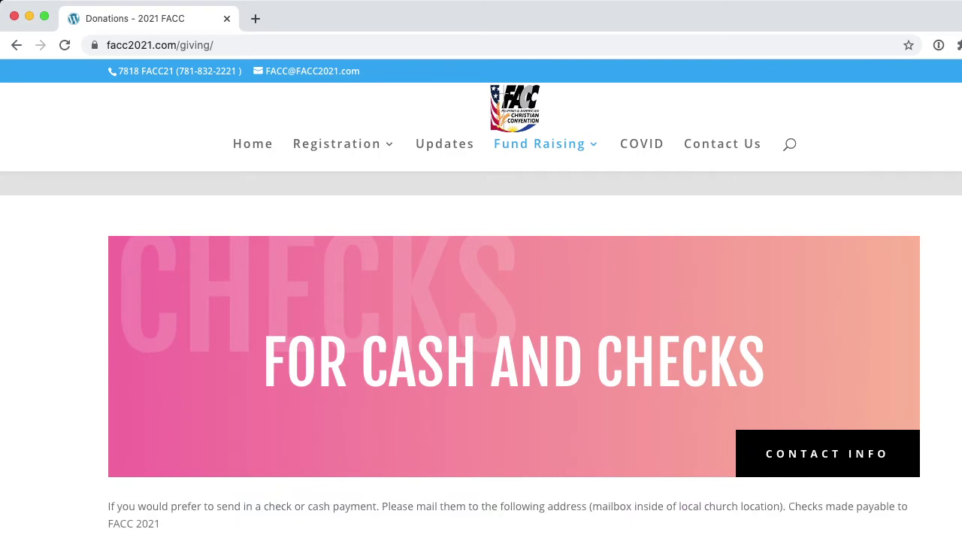
pyautogui.scroll(1, 481, 356)
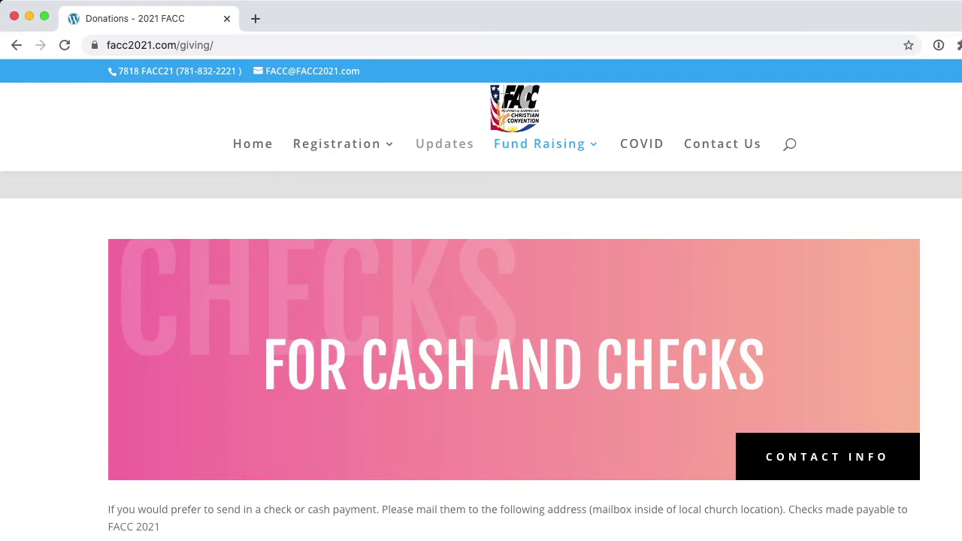
# Open the Updates archive and scroll through posts like 'Traveling to the Venue?'
pyautogui.click(444, 143)
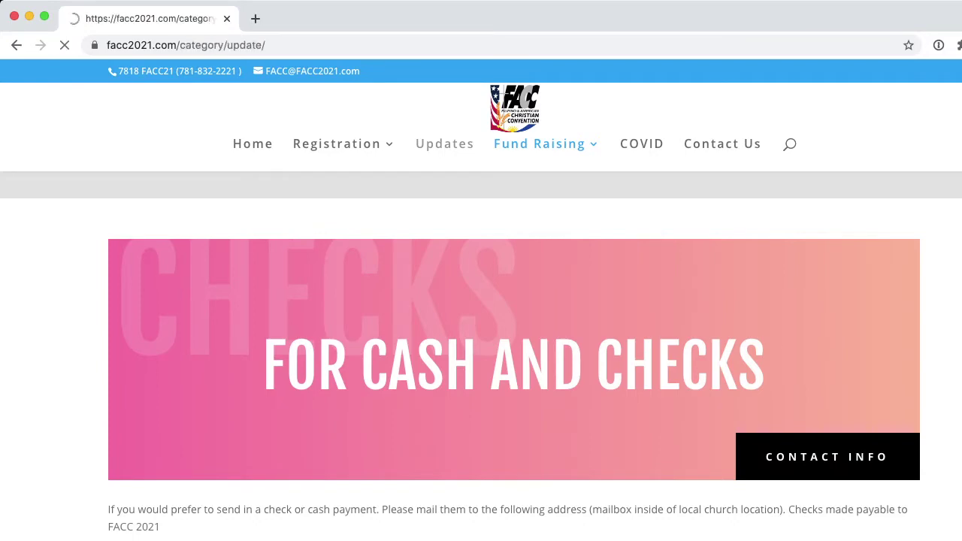
pyautogui.scroll(-10, 406, 376)
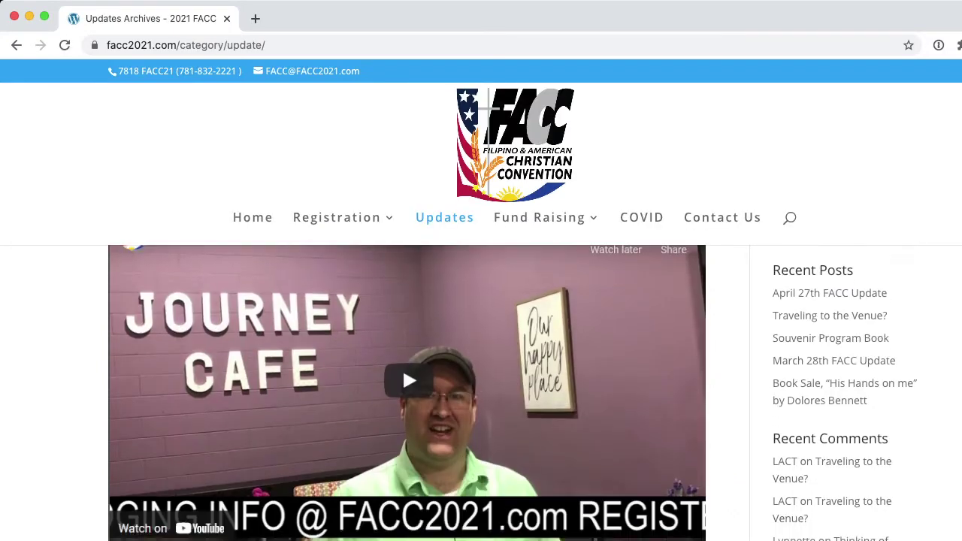
pyautogui.scroll(-5, 406, 353)
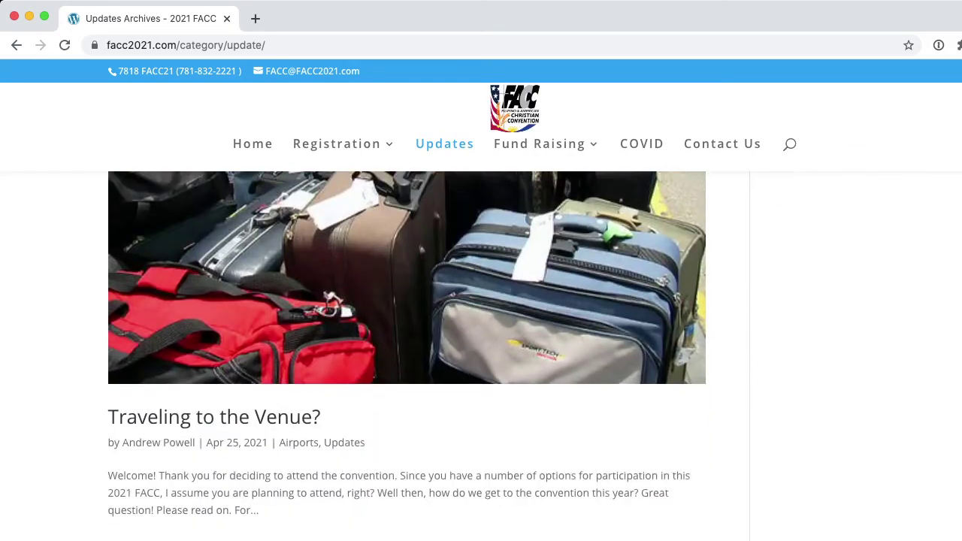
pyautogui.moveTo(337, 143)
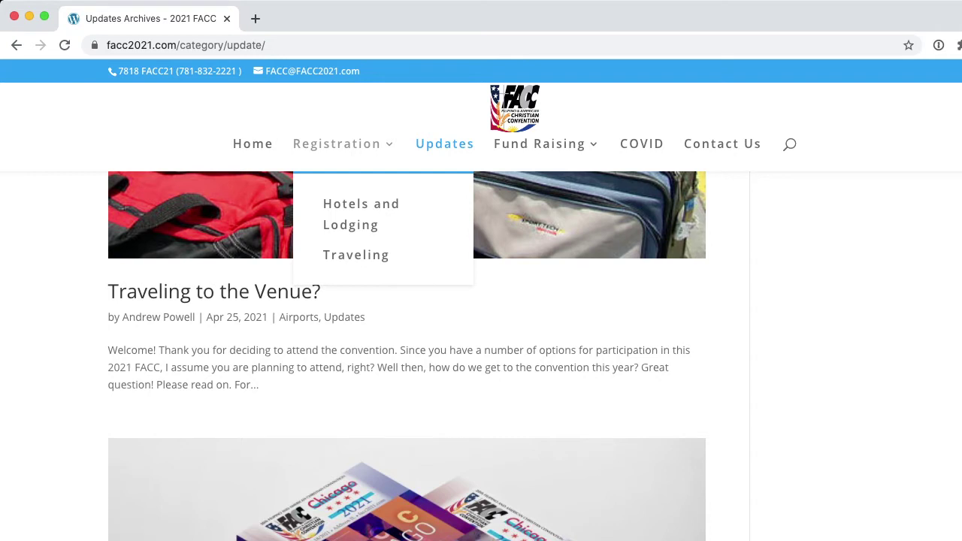
# Open Registration and scroll to the discount pricing through May 31: Family $55, Individual $20
pyautogui.click(338, 144)
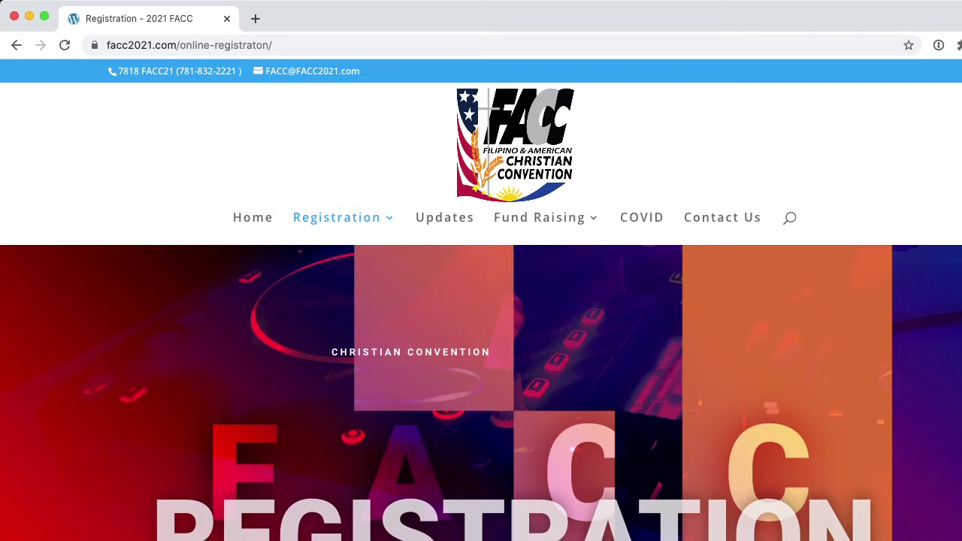
pyautogui.scroll(-2, 481, 391)
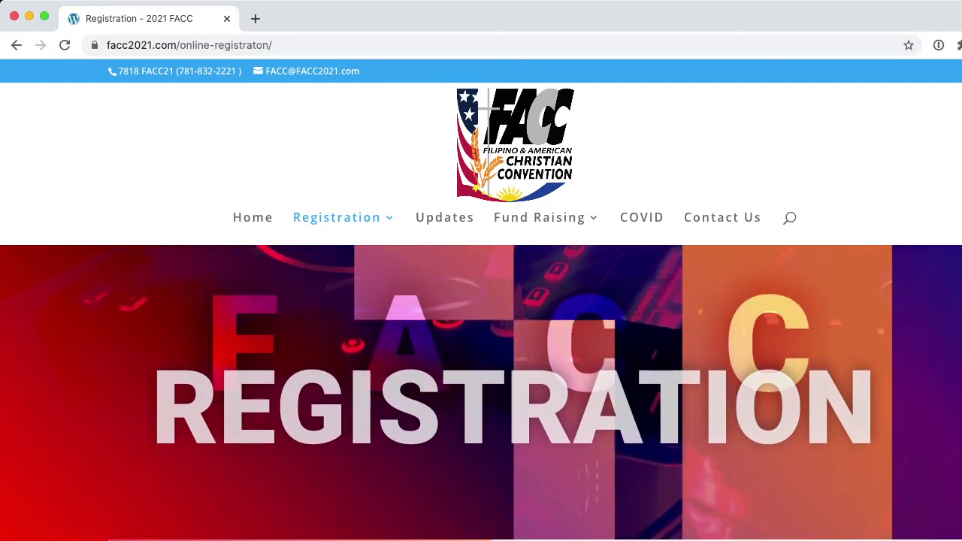
pyautogui.scroll(-4, 481, 391)
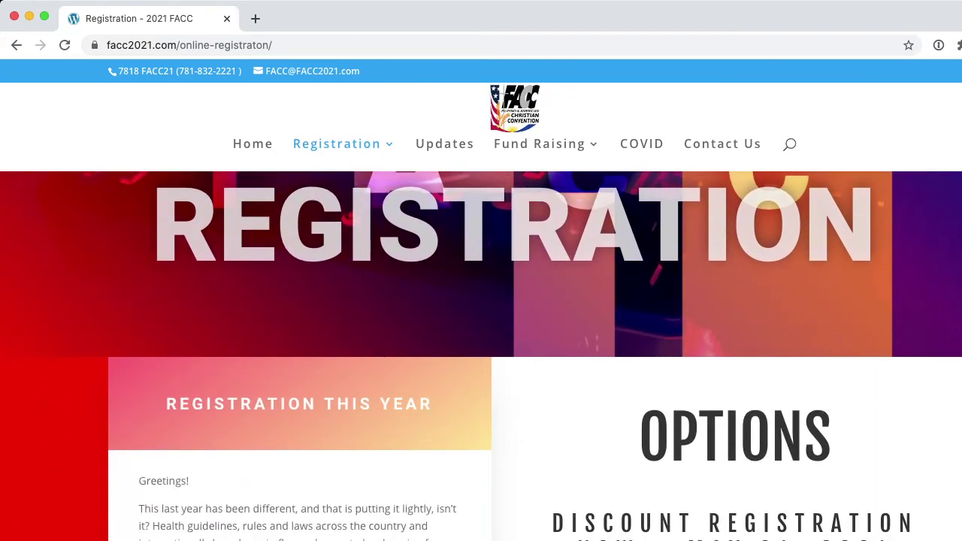
pyautogui.scroll(-5, 480, 355)
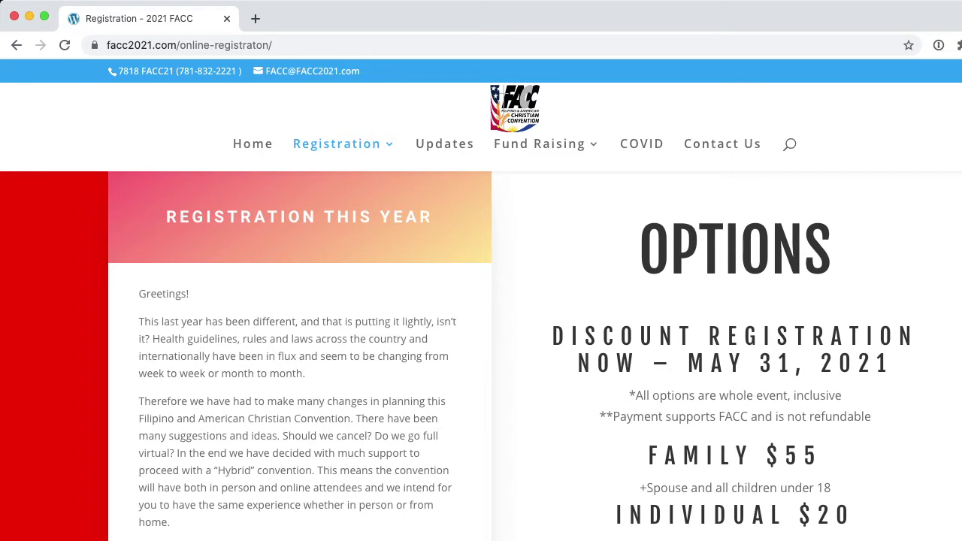
pyautogui.scroll(-1, 509, 360)
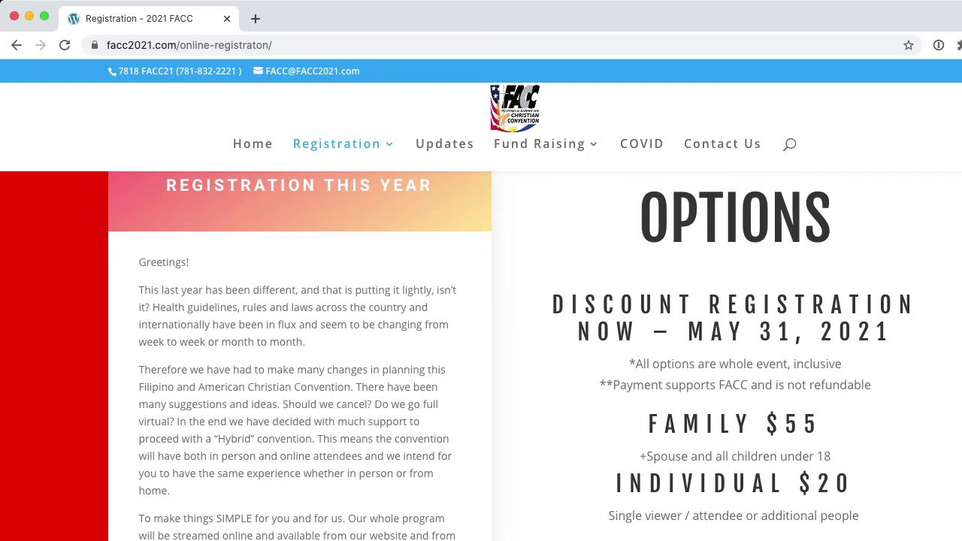
pyautogui.scroll(-4, 510, 356)
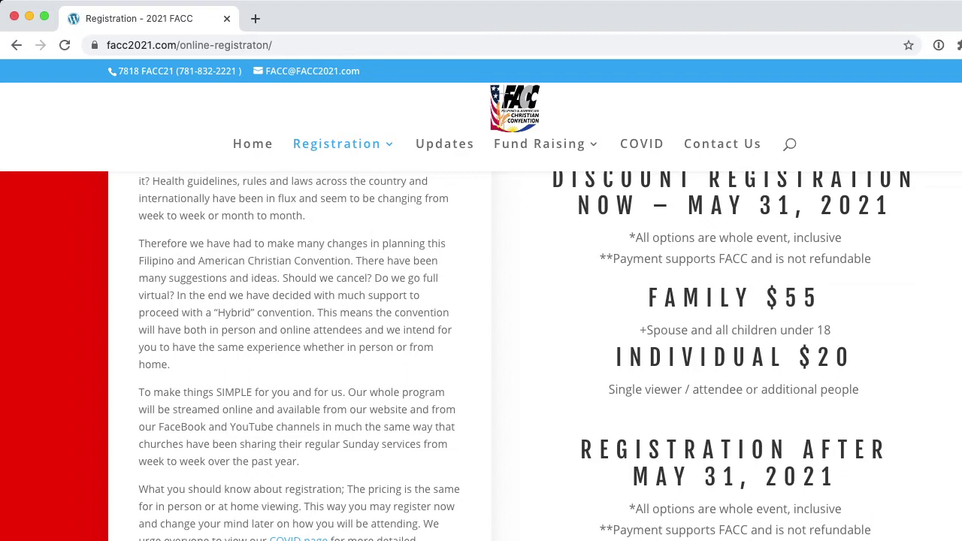
# Scroll down the Registration page to the 'Steps to Complete Registration' heading and its step icons
pyautogui.scroll(-2, 481, 353)
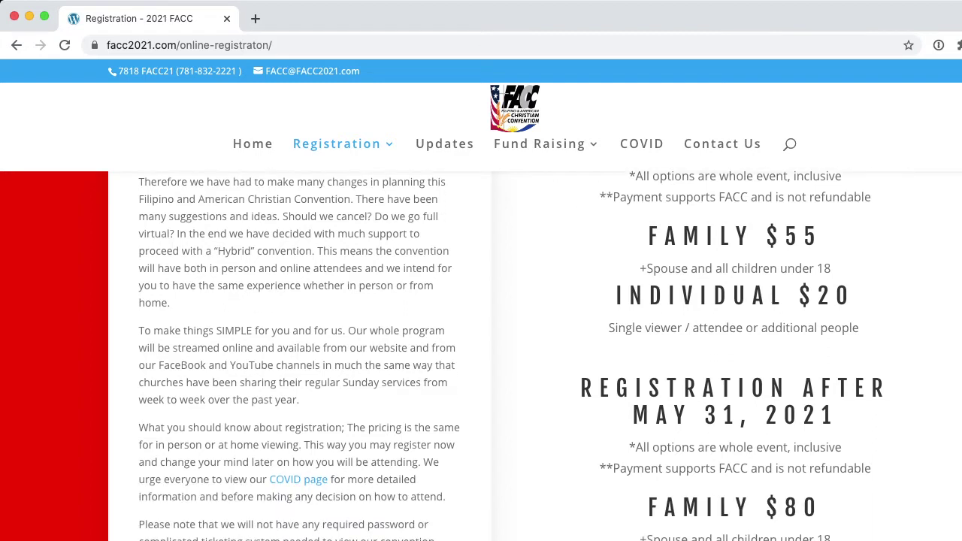
pyautogui.scroll(-3, 481, 353)
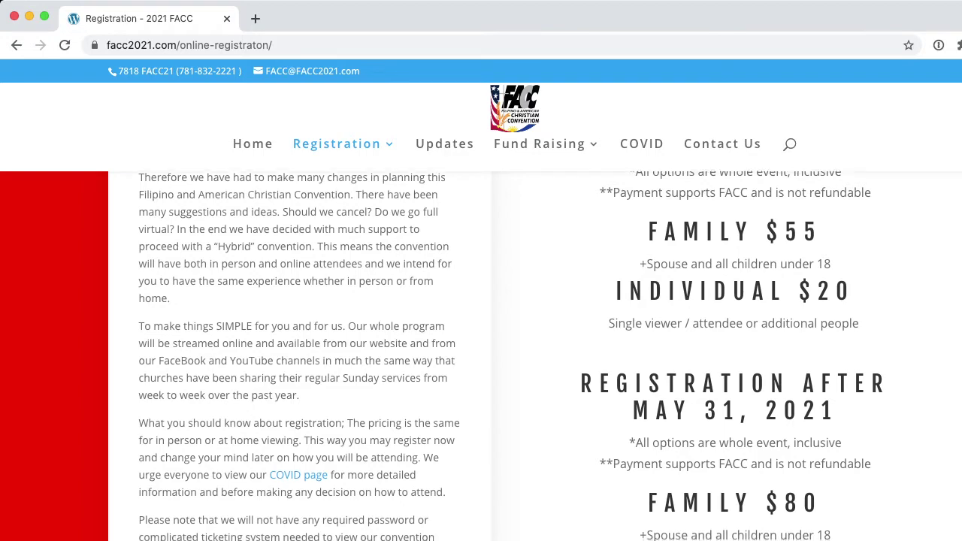
pyautogui.scroll(-8, 480, 353)
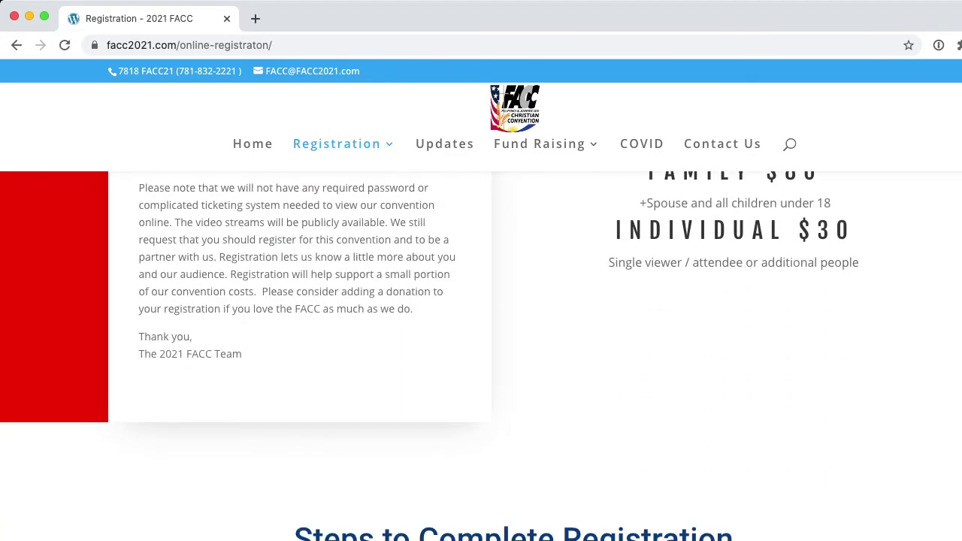
pyautogui.scroll(-7, 481, 353)
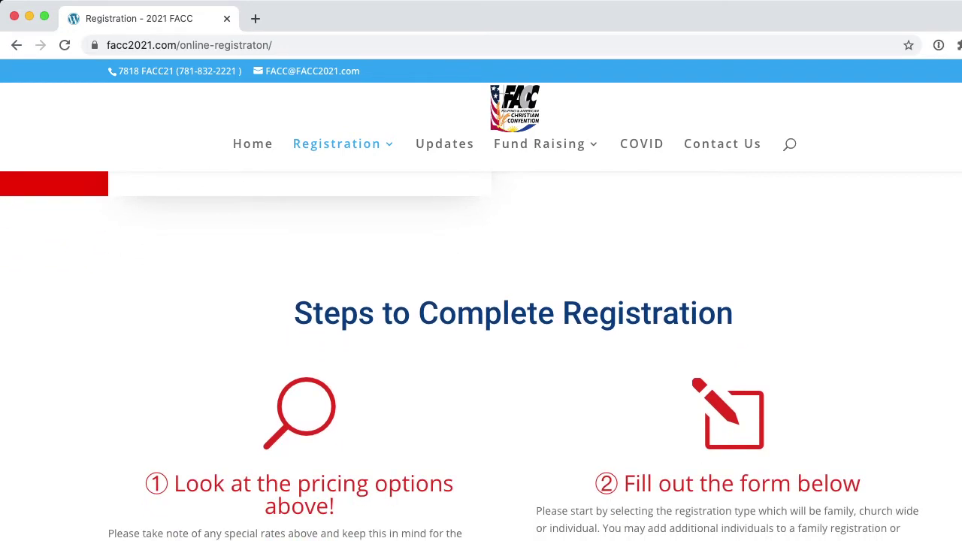
pyautogui.scroll(-2, 481, 353)
pyautogui.scroll(-1, 513, 372)
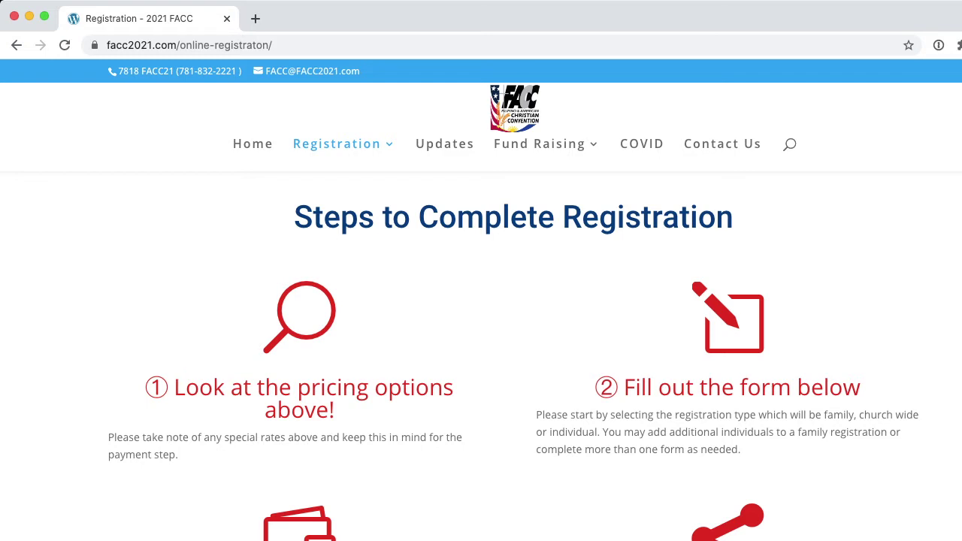
pyautogui.scroll(-2, 513, 355)
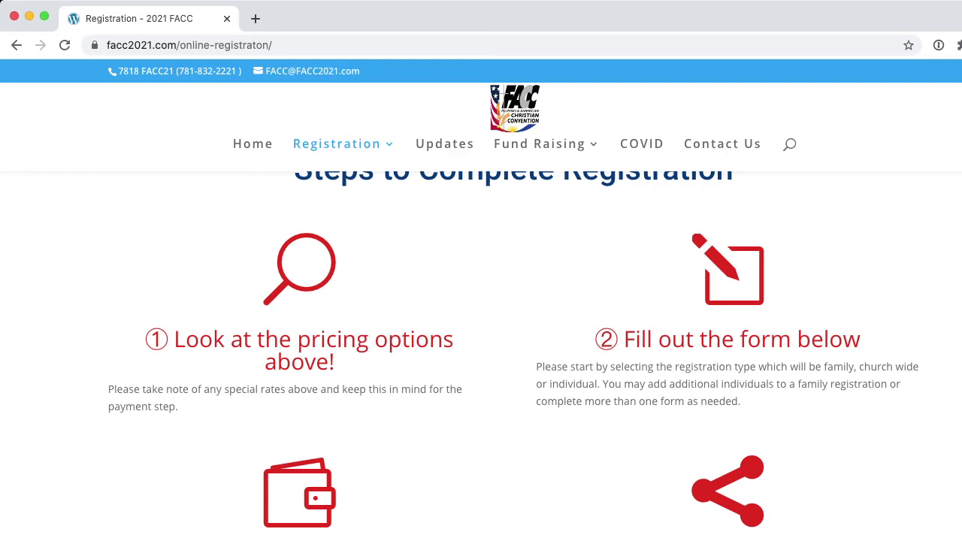
# Scroll past steps ③ and ④ to the 'Downloadable Form?' section and The Registration Form heading
pyautogui.moveTo(538, 144)
pyautogui.scroll(-2, 514, 349)
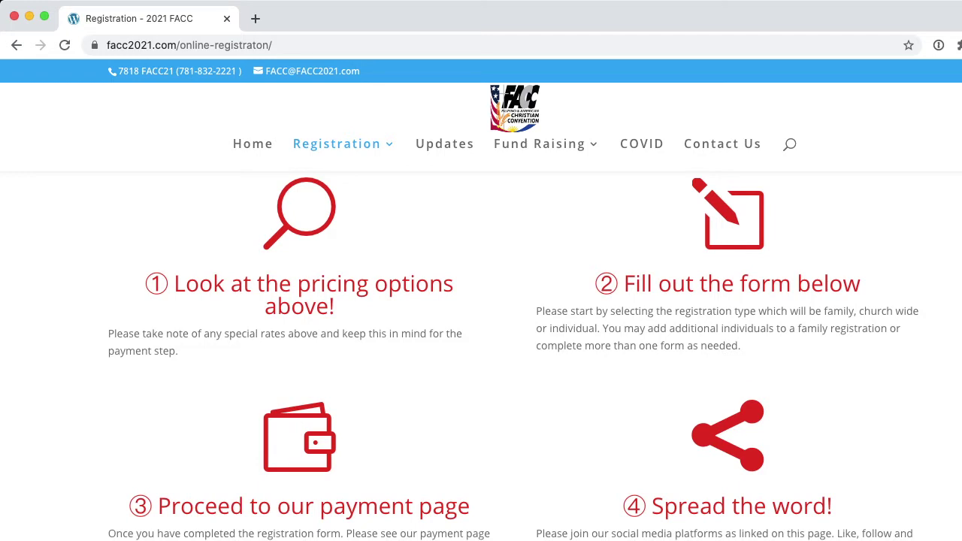
pyautogui.scroll(-5, 513, 356)
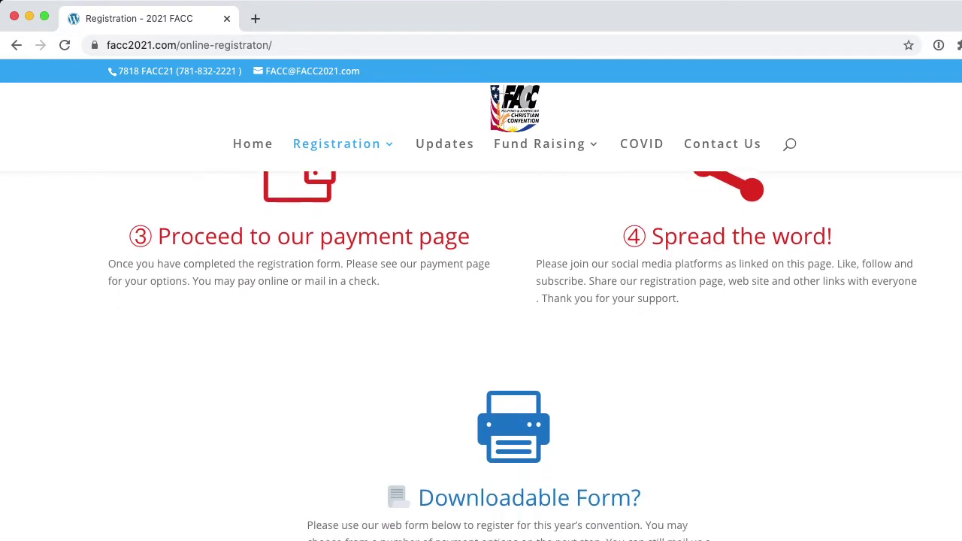
pyautogui.scroll(-1, 513, 356)
pyautogui.scroll(-2, 513, 356)
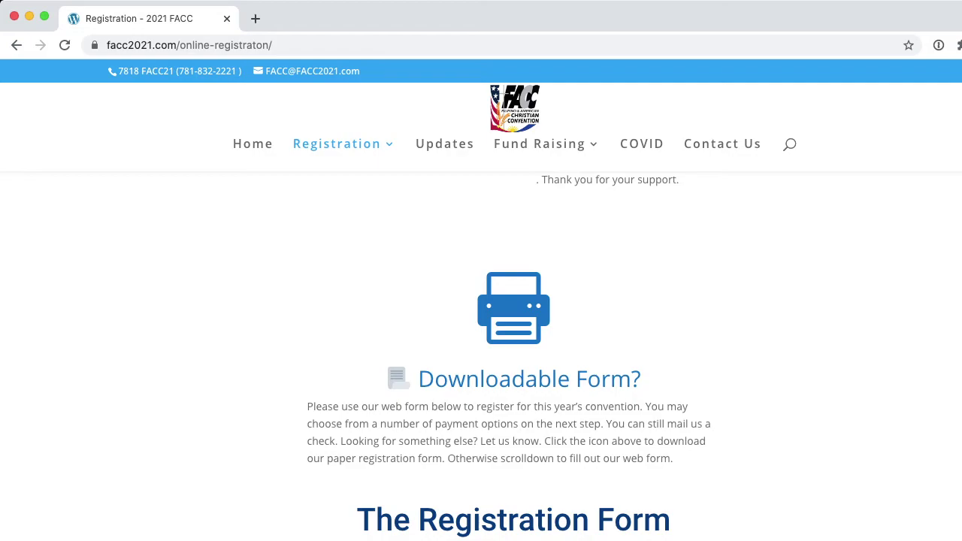
# Open the 2021 Registration Form.pdf in Drive, view its fees section, then return to the registration tab
pyautogui.click(513, 309)
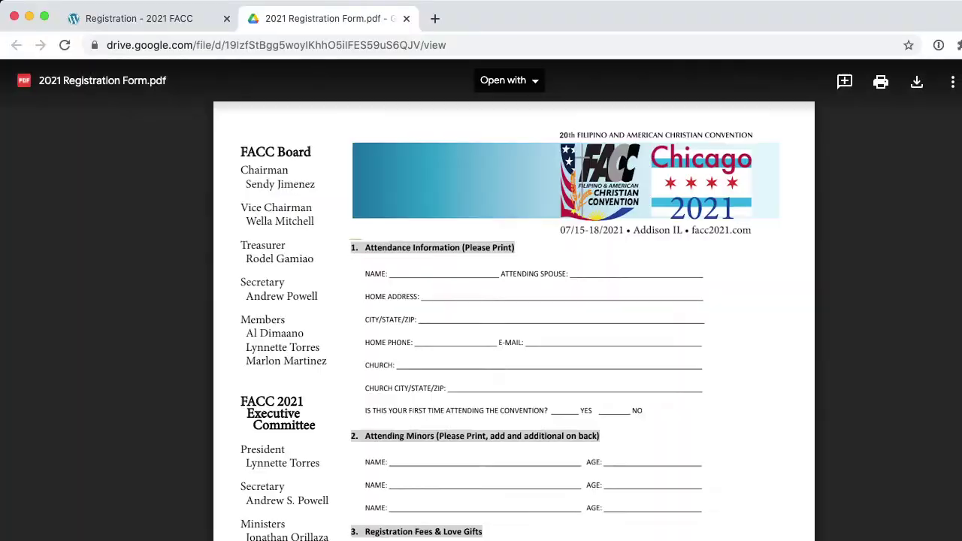
pyautogui.scroll(-2, 520, 399)
pyautogui.scroll(-2, 514, 300)
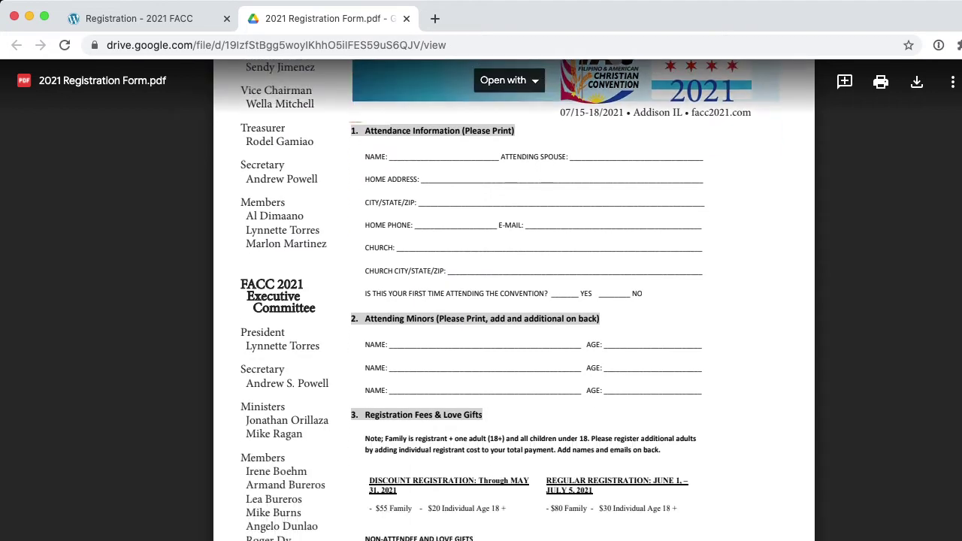
pyautogui.scroll(-2, 514, 300)
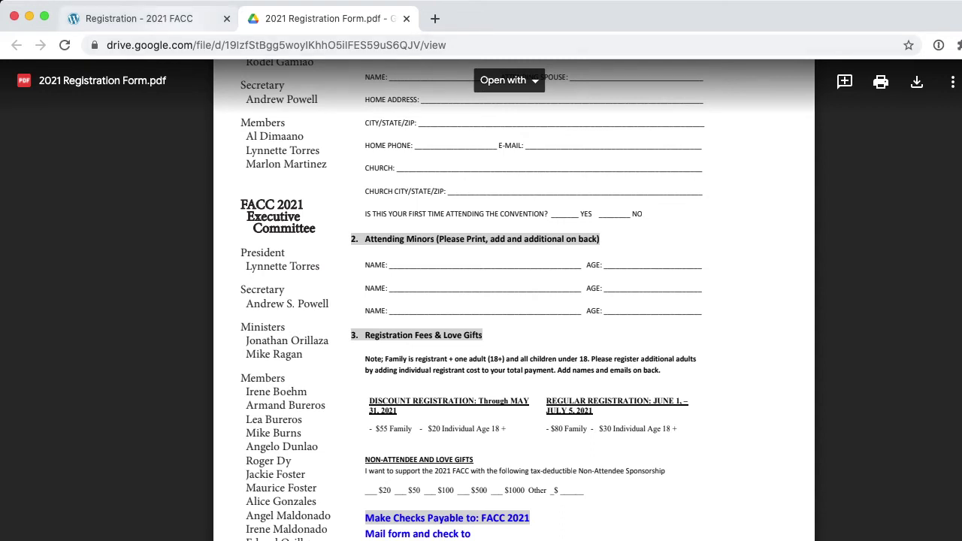
pyautogui.click(143, 19)
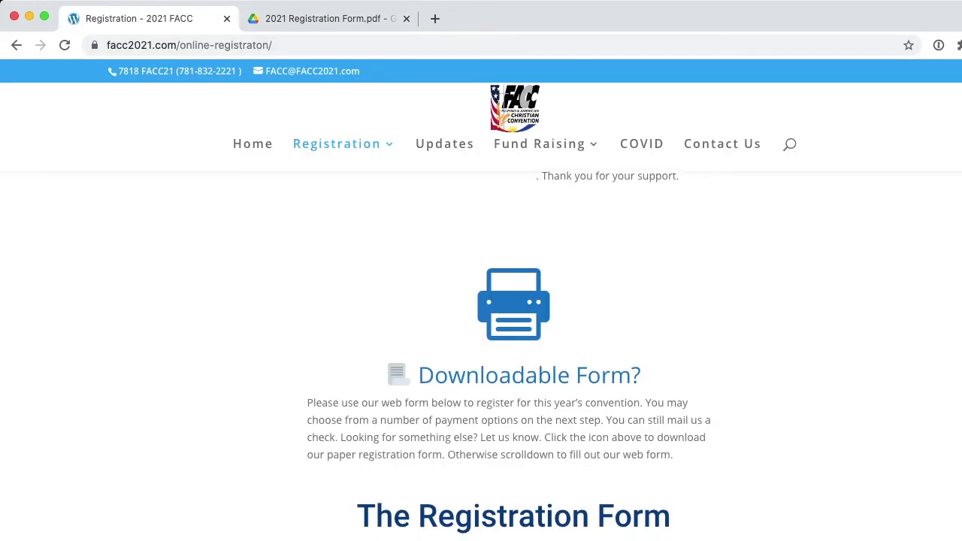
# Scroll the Registration page so the empty online form's fields are fully visible
pyautogui.scroll(-6, 481, 338)
pyautogui.scroll(2, 514, 338)
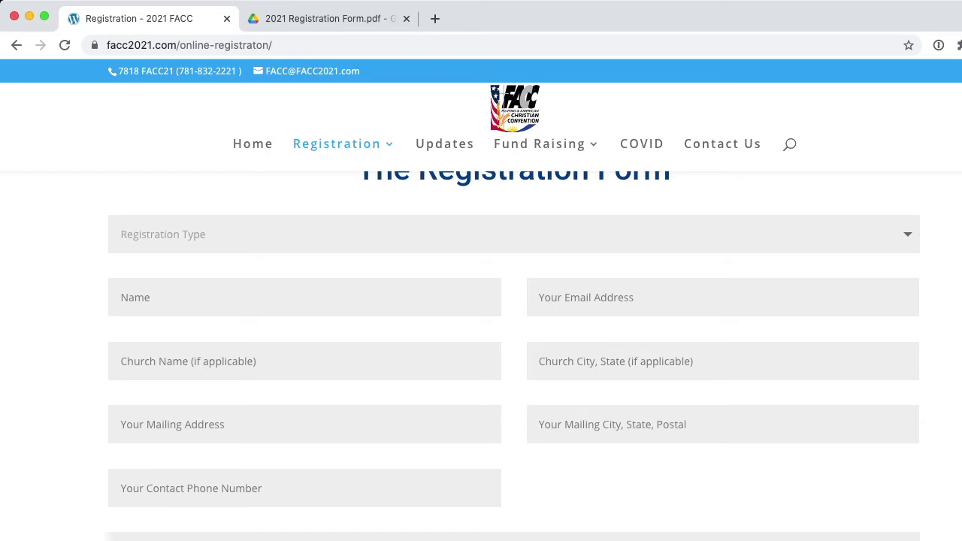
pyautogui.scroll(1, 514, 356)
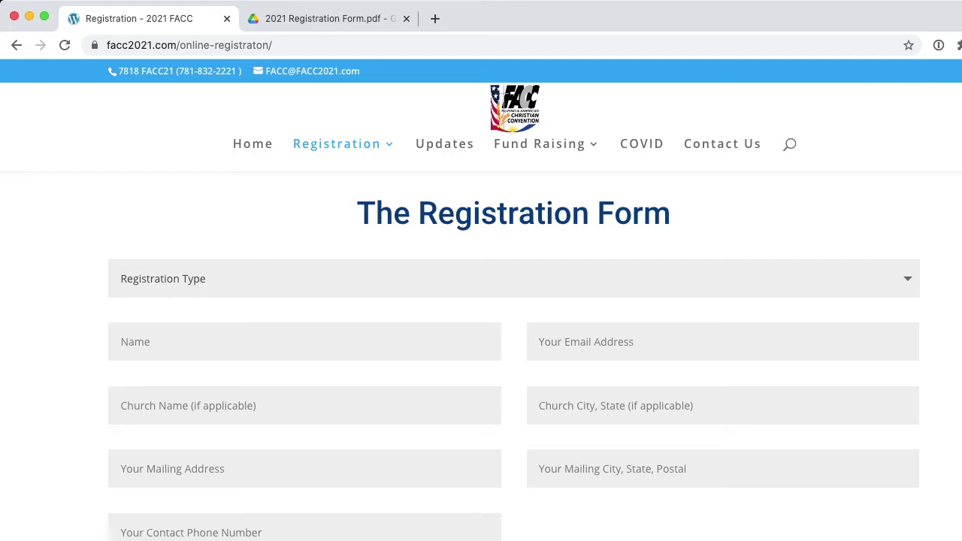
# Pick Regular Registration in the Registration Type dropdown, revealing the spouse name and e-mail fields
pyautogui.press('Down')
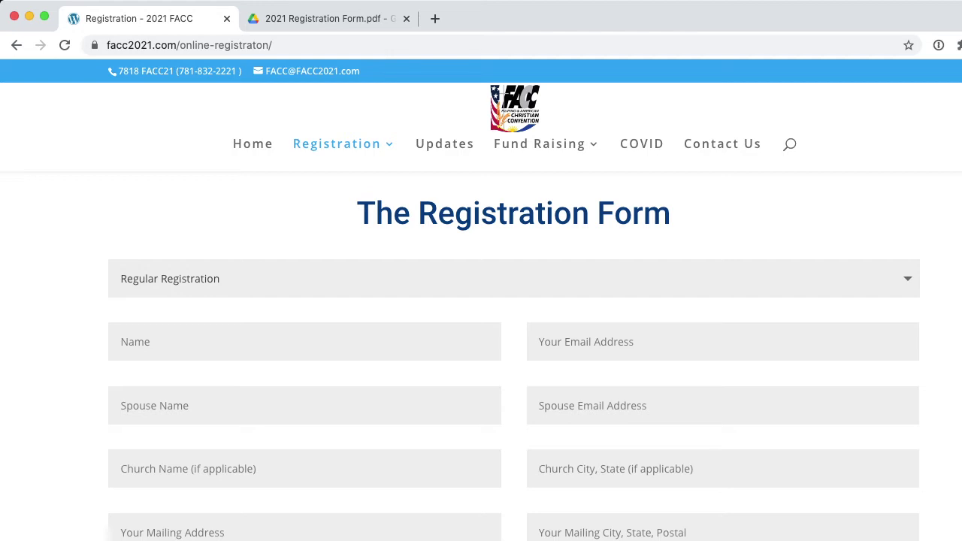
pyautogui.scroll(-2, 514, 363)
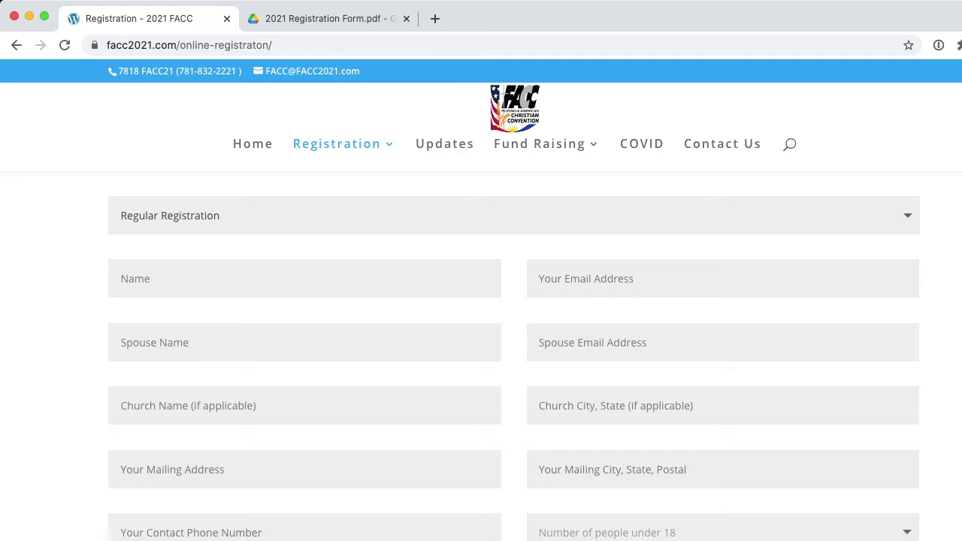
pyautogui.scroll(-1, 514, 356)
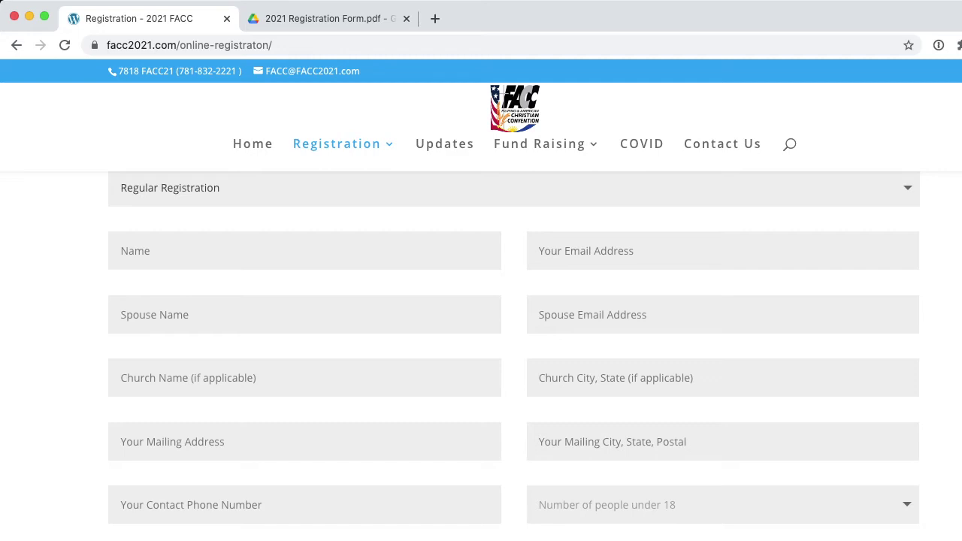
# Enter the registrant's full name and pick their saved e-mail address from autofill
pyautogui.click(121, 250)
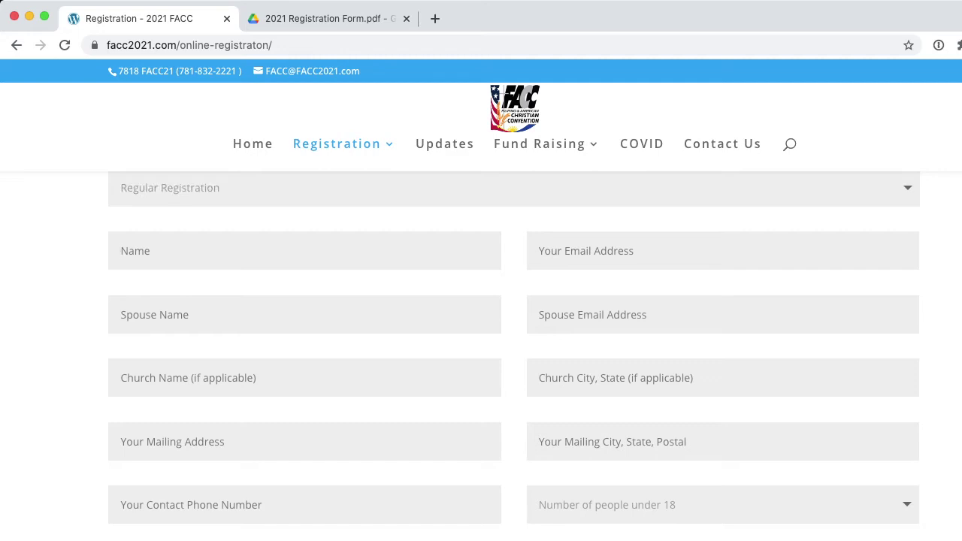
pyautogui.click(539, 250)
pyautogui.press('Down')
pyautogui.press('Return')
# Fill the spouse's name and e-mail address from Chrome's saved autofill entries
pyautogui.press('Tab')
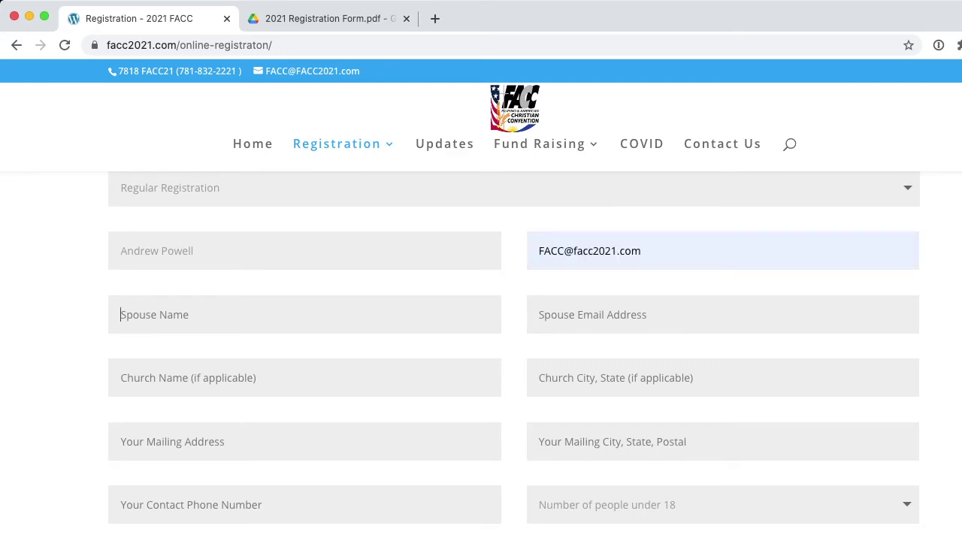
pyautogui.press('Down')
pyautogui.press('Return')
pyautogui.press('Tab')
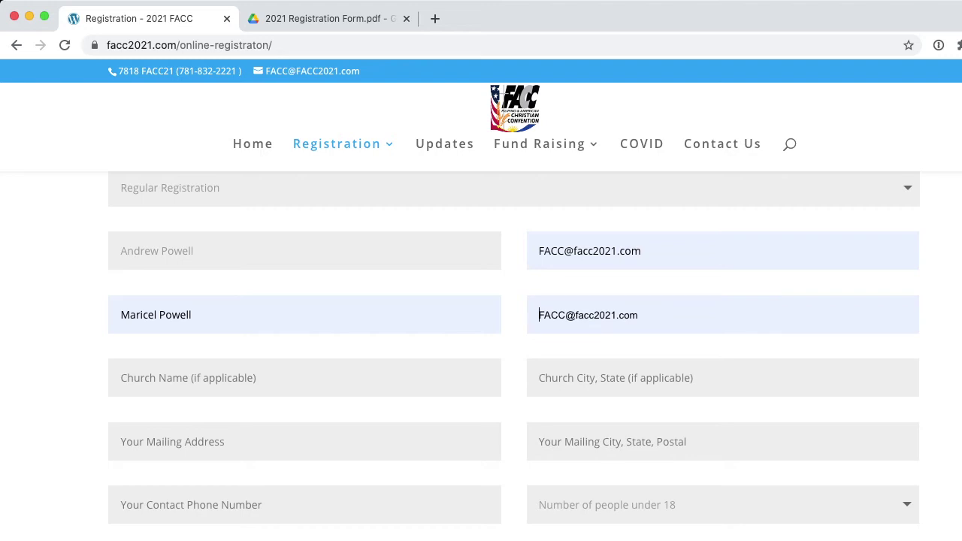
pyautogui.press('Return')
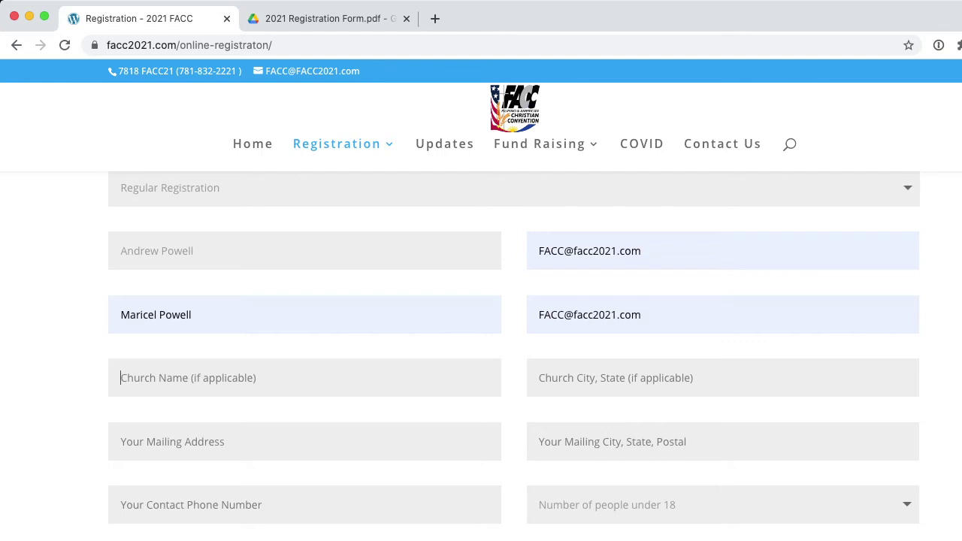
# Set the church to Journey Church and the church city to Addison IL
pyautogui.press('Down')
pyautogui.press('Return')
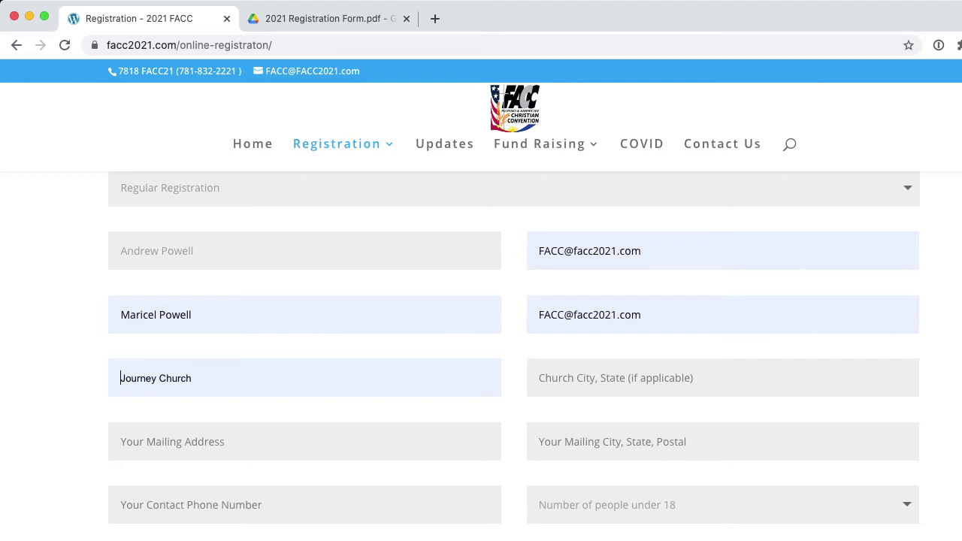
pyautogui.press('Return')
pyautogui.press('Tab')
pyautogui.press('Down')
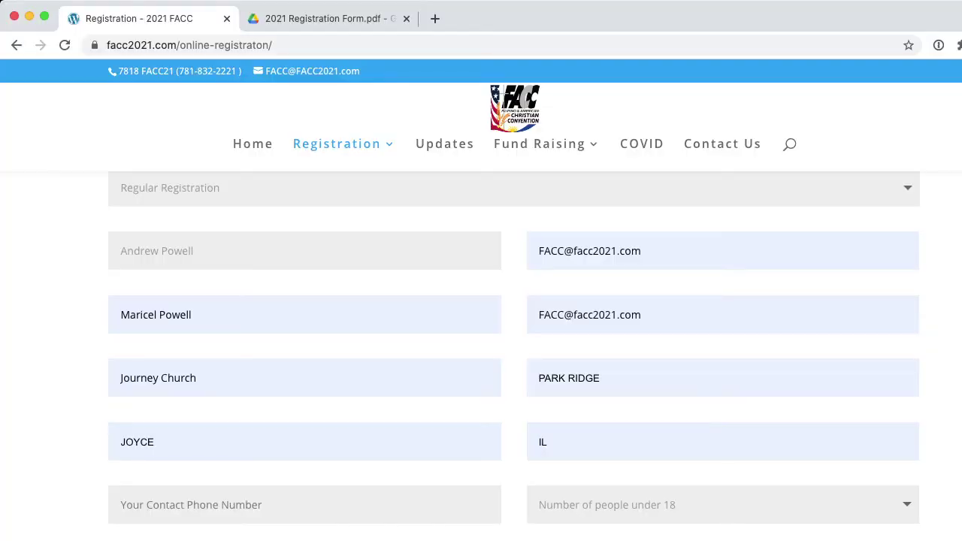
pyautogui.write('Addison IL')
pyautogui.press('Tab')
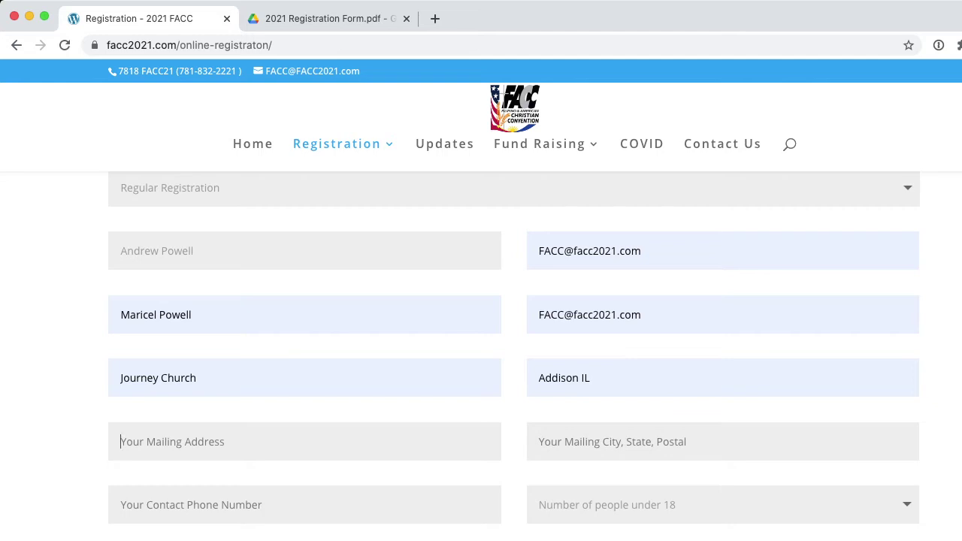
# Enter the mailing street address and autofill the mailing city line
pyautogui.scroll(-1, 514, 356)
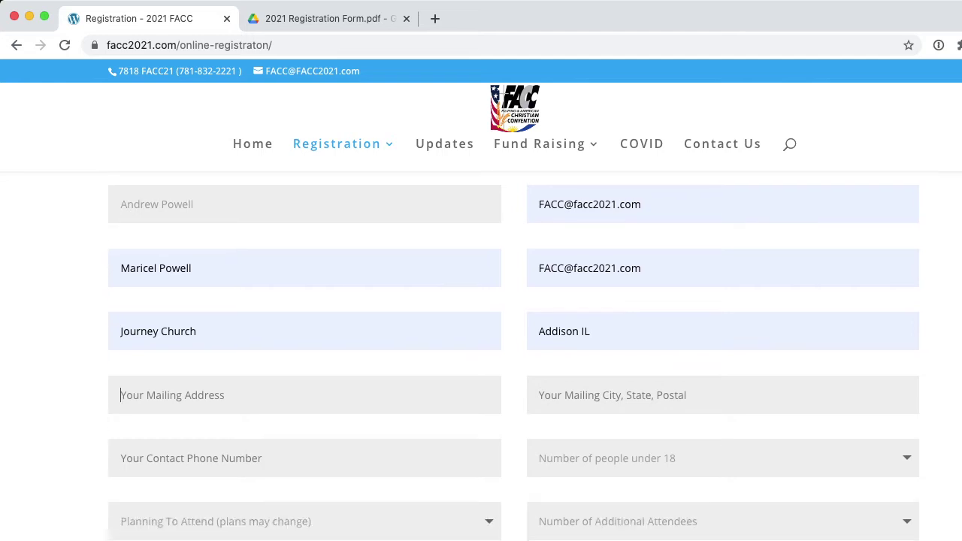
pyautogui.click(173, 396)
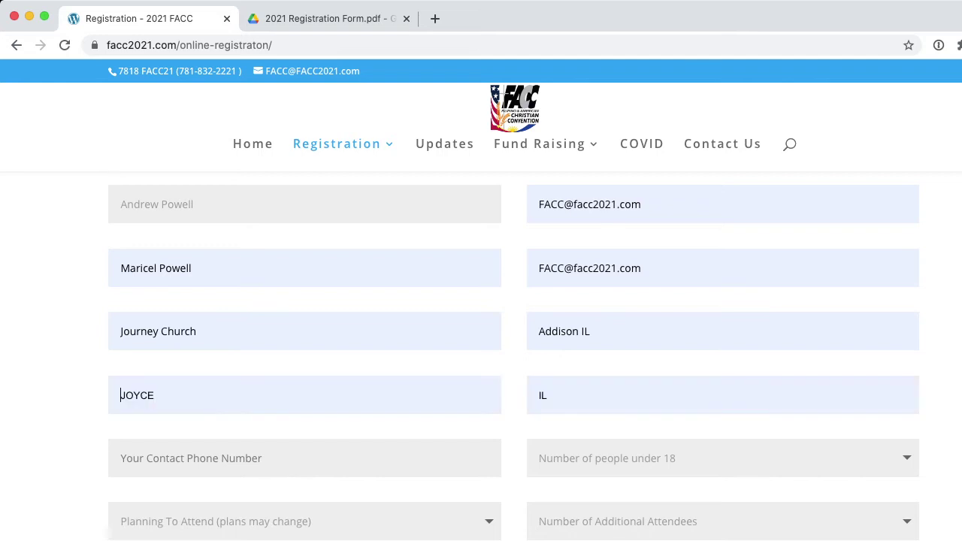
pyautogui.write('123 Anystreet St')
pyautogui.press('Tab')
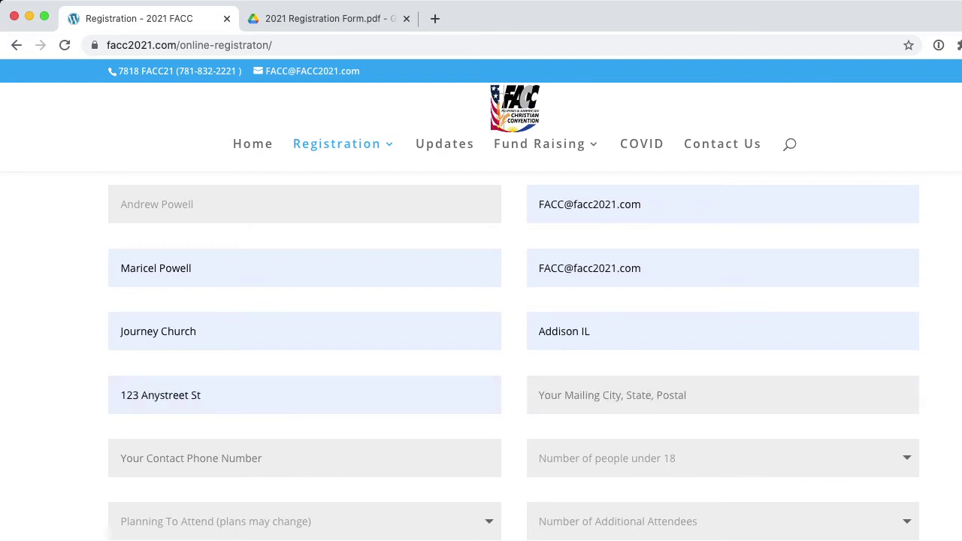
pyautogui.press('Down')
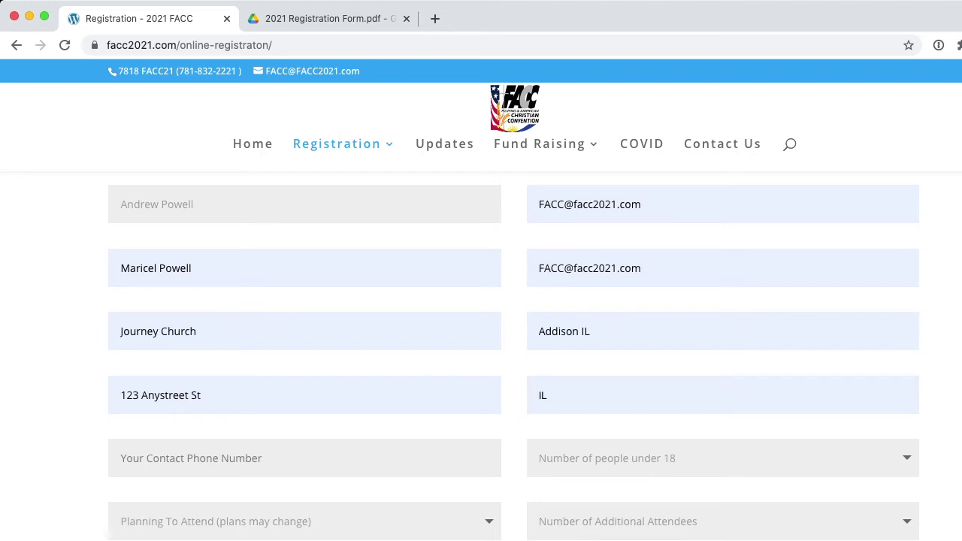
pyautogui.write('Ci')
pyautogui.press('Down')
# Enter the contact phone number on the form
pyautogui.press('Tab')
pyautogui.scroll(-1, 481, 353)
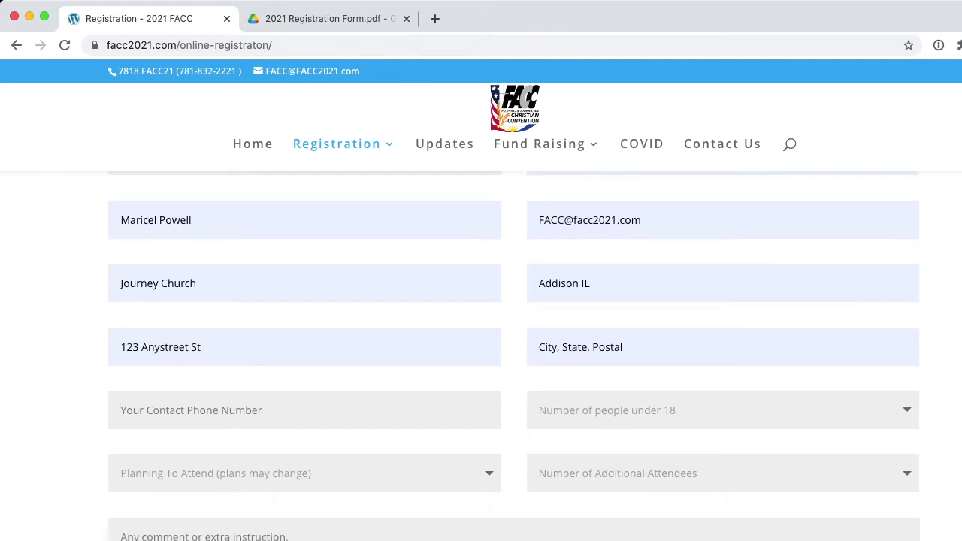
pyautogui.write('555-555-12345')
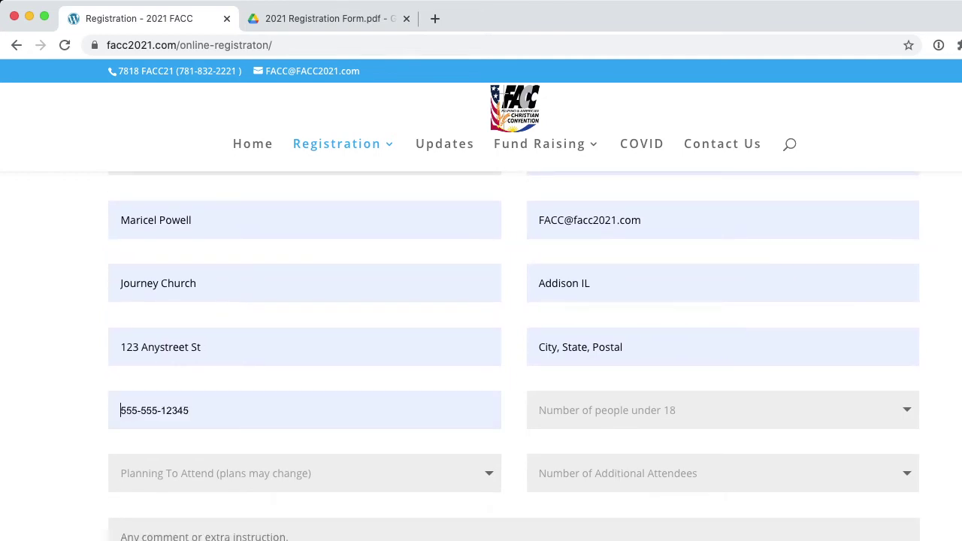
pyautogui.press('Tab')
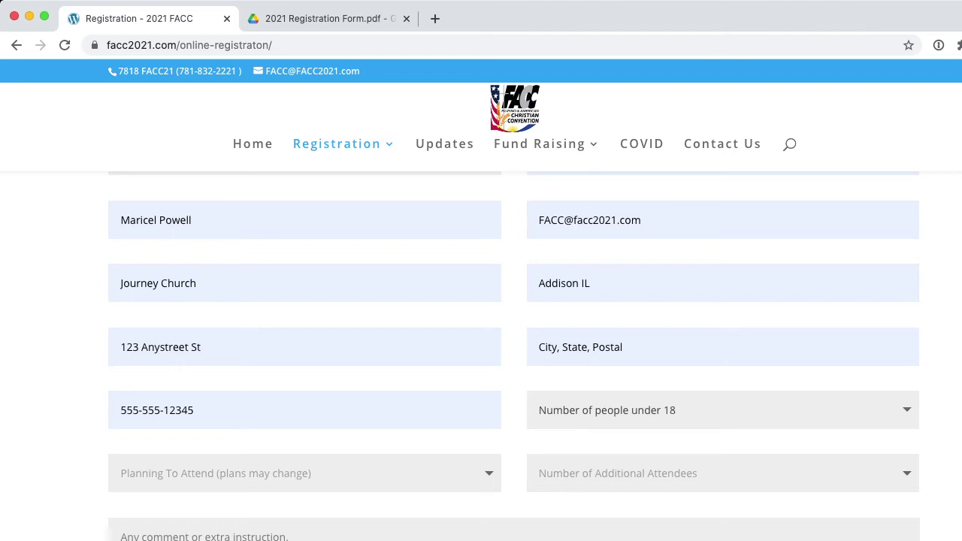
# Set people under 18 to 3 and enter the first two children's names, each aged 5
pyautogui.click(571, 459)
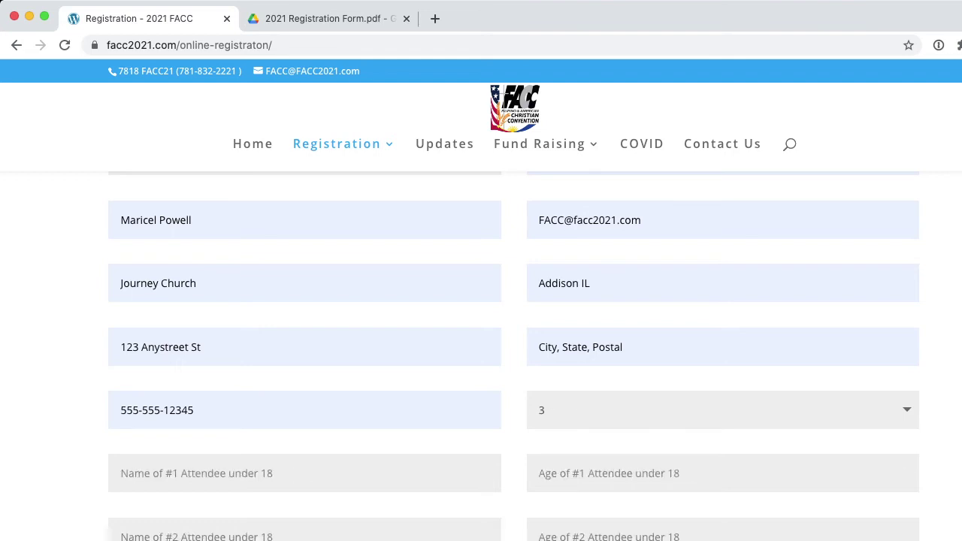
pyautogui.click(196, 473)
pyautogui.write('Andrea')
pyautogui.press('Tab')
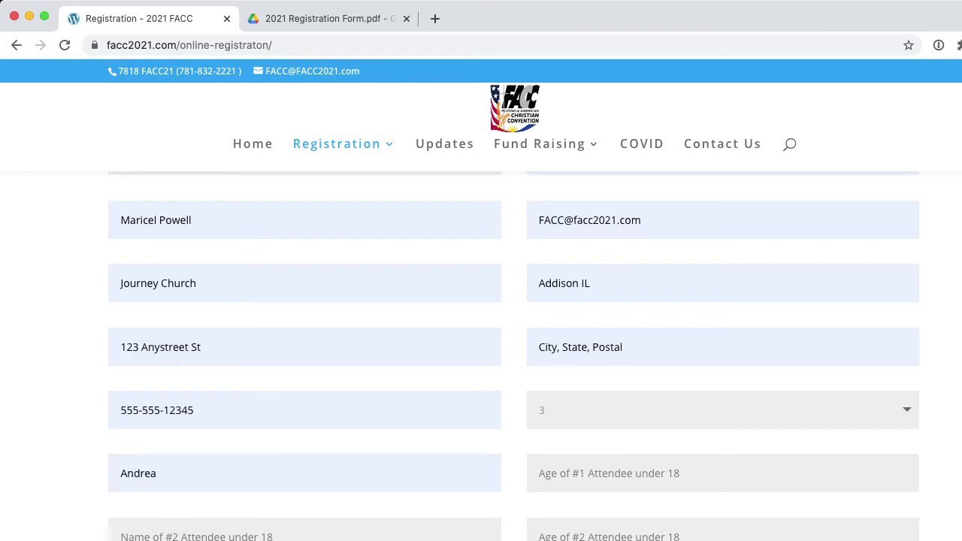
pyautogui.write('5')
pyautogui.press('Tab')
pyautogui.write('Simon Peter')
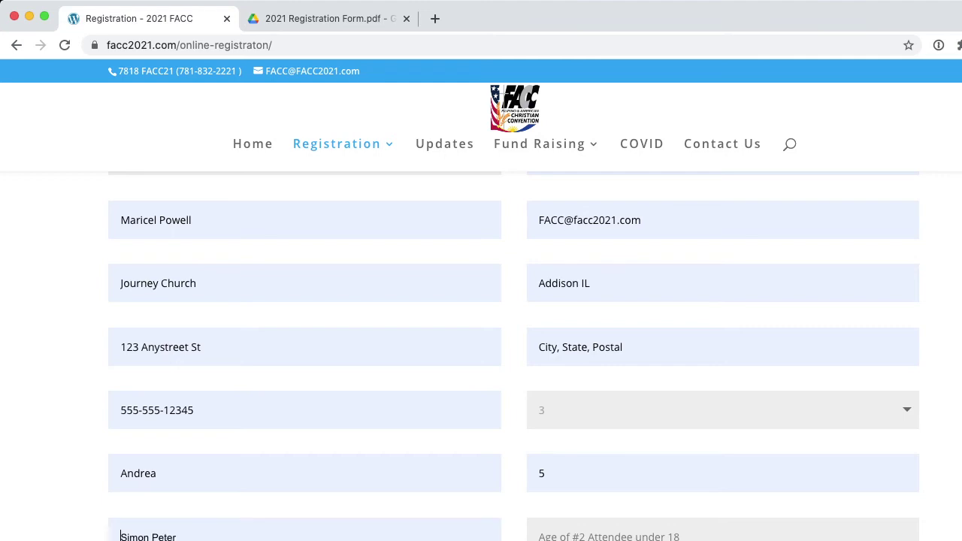
pyautogui.press('Tab')
pyautogui.write('5')
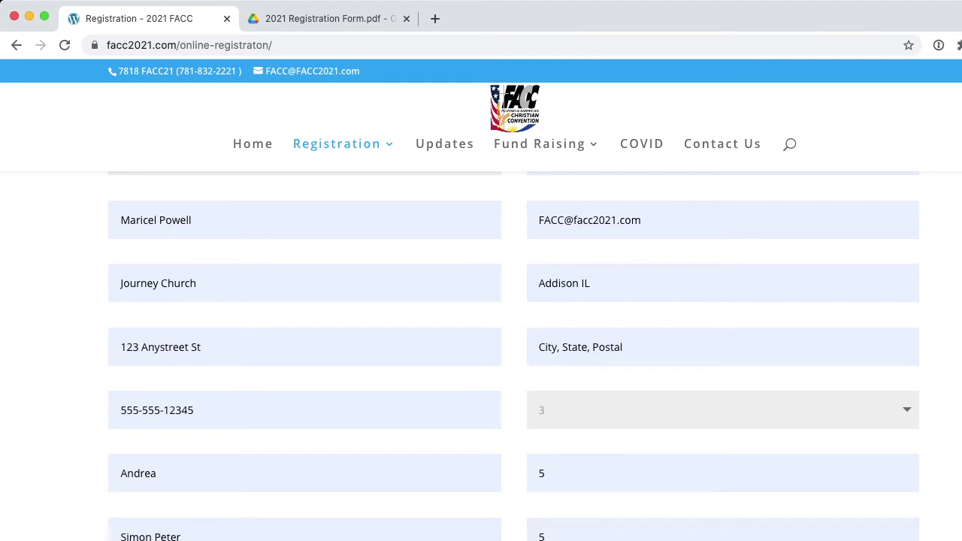
pyautogui.scroll(-5, 513, 356)
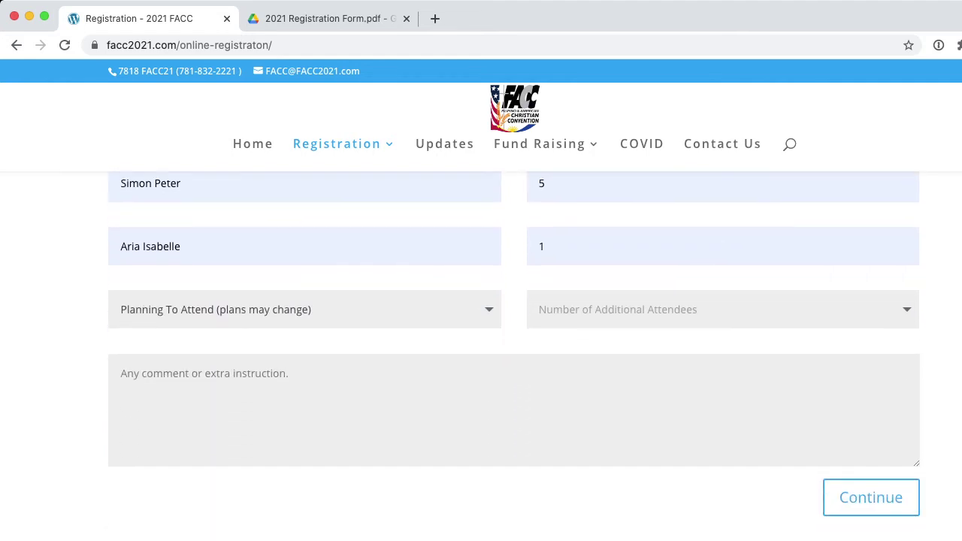
pyautogui.scroll(-1, 513, 356)
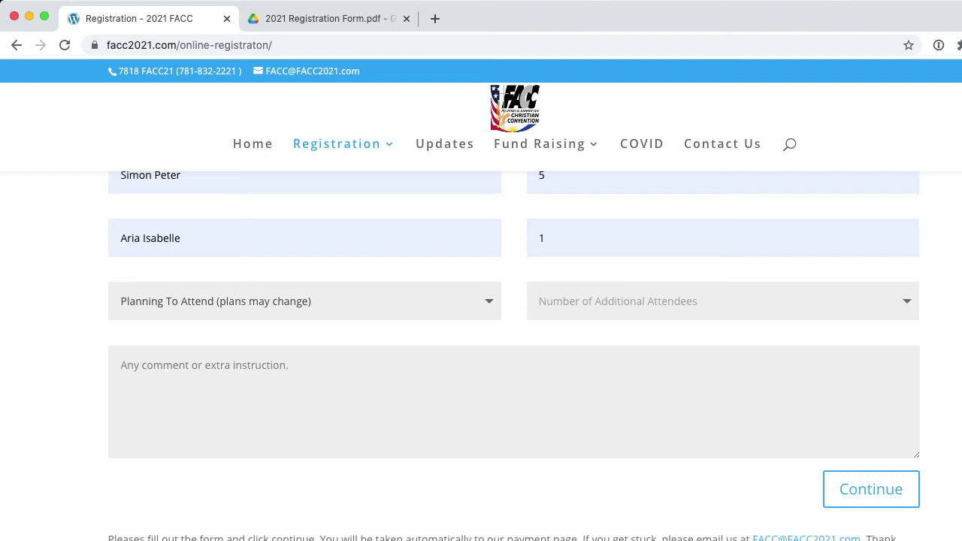
# Choose In-Person attendance, set 1 additional attendee, and autofill their name and e-mail
pyautogui.press('Down')
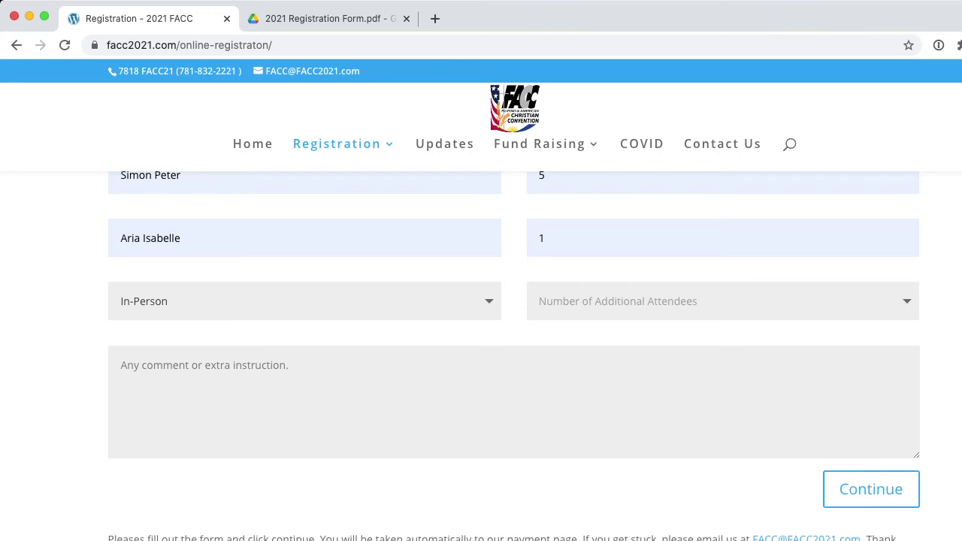
pyautogui.press('Tab')
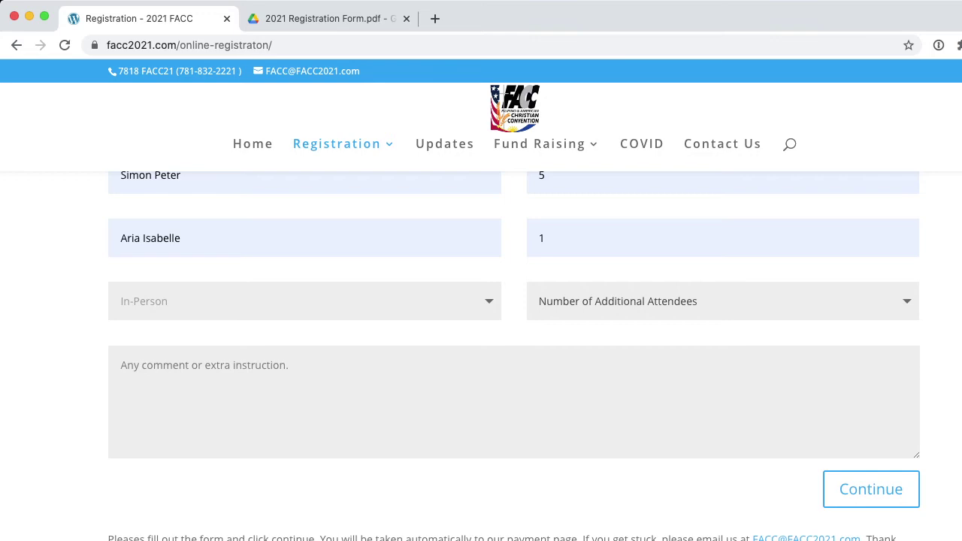
pyautogui.press('1')
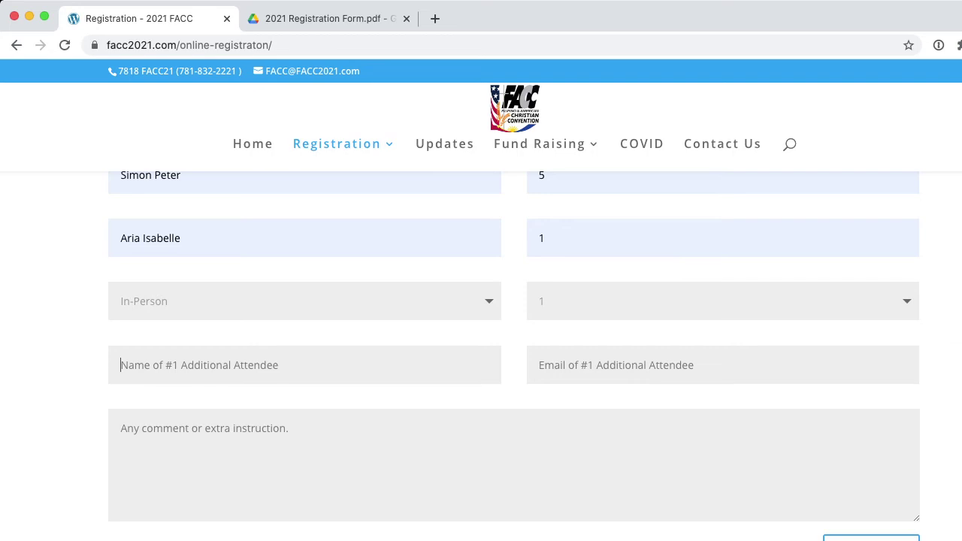
pyautogui.press('Down')
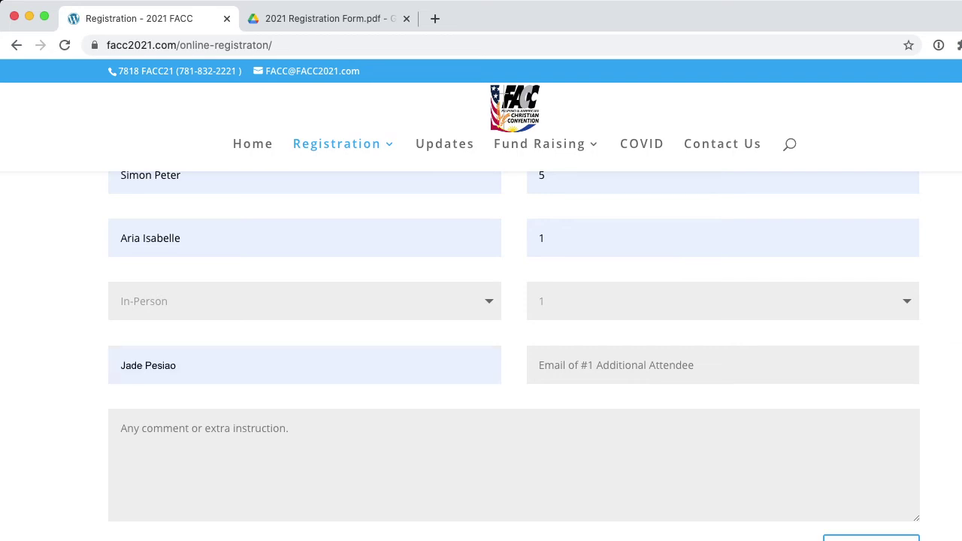
pyautogui.press('Tab')
pyautogui.press('Down')
pyautogui.press('Tab')
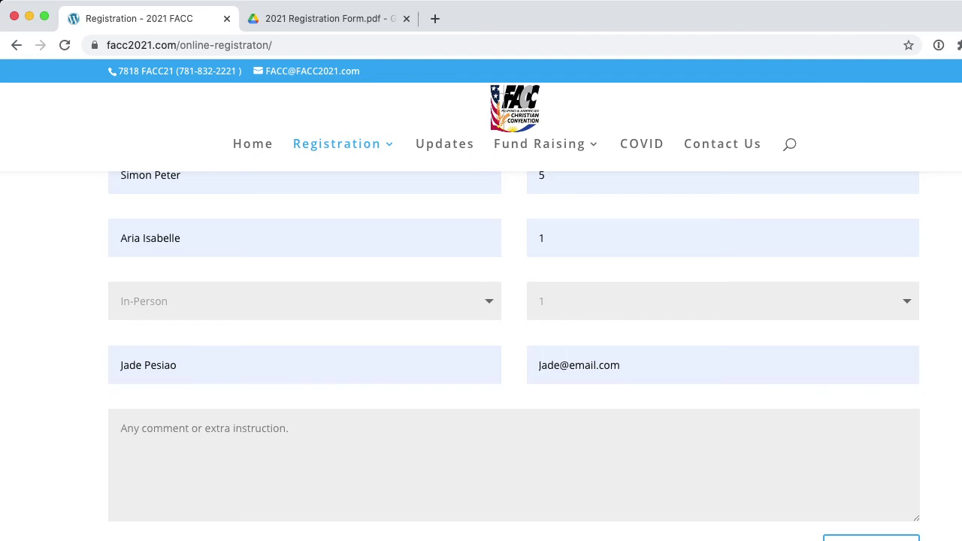
# Write the comment 'family registration $55 + one individual $20 = $75'
pyautogui.write('I')
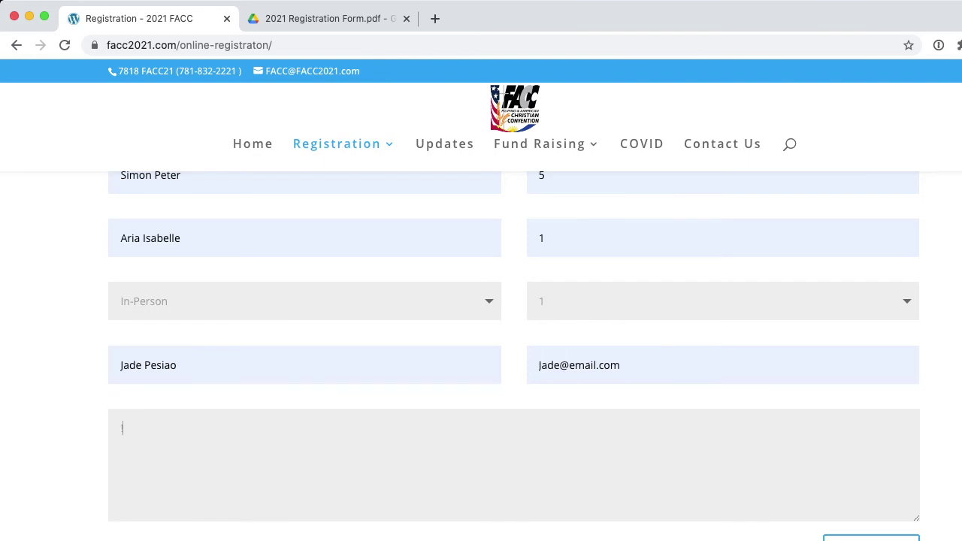
pyautogui.press('BackSpace')
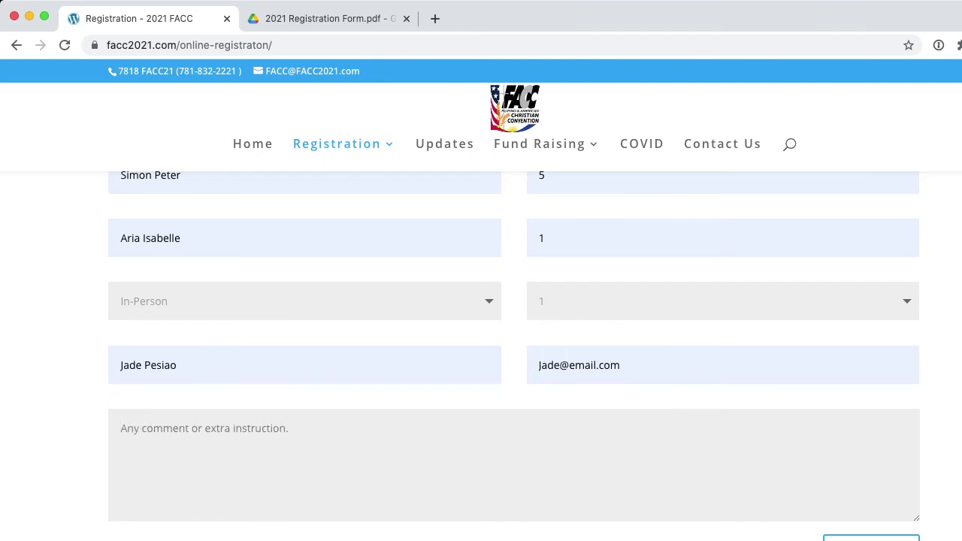
pyautogui.write('family re')
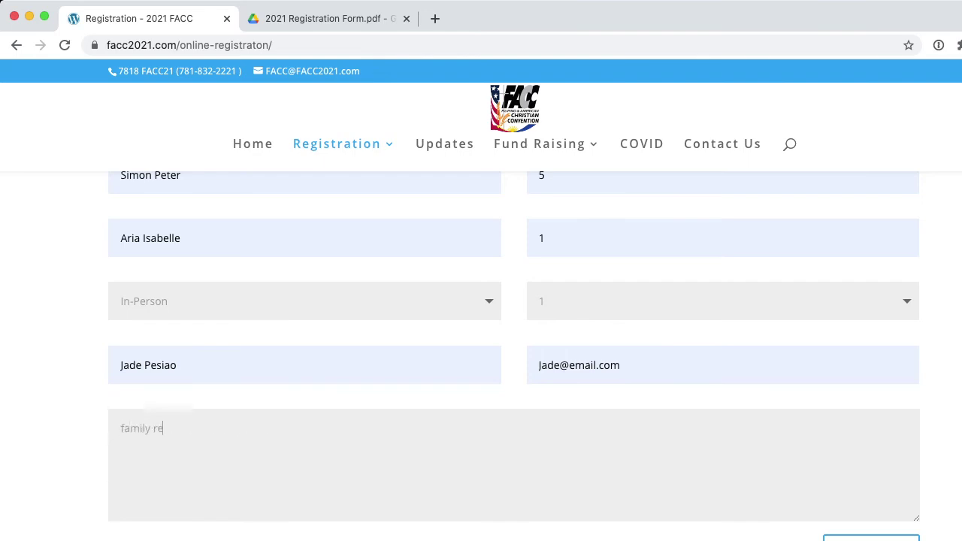
pyautogui.write('gistration $55 + one individual')
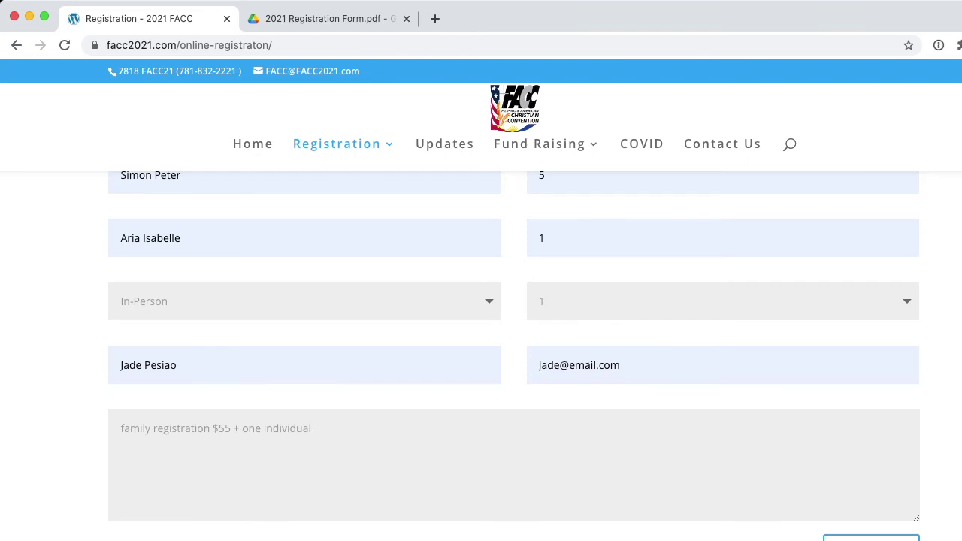
pyautogui.write('$20 = $75')
# Scroll down through the completed registration form to review it, then back up
pyautogui.scroll(-8, 513, 353)
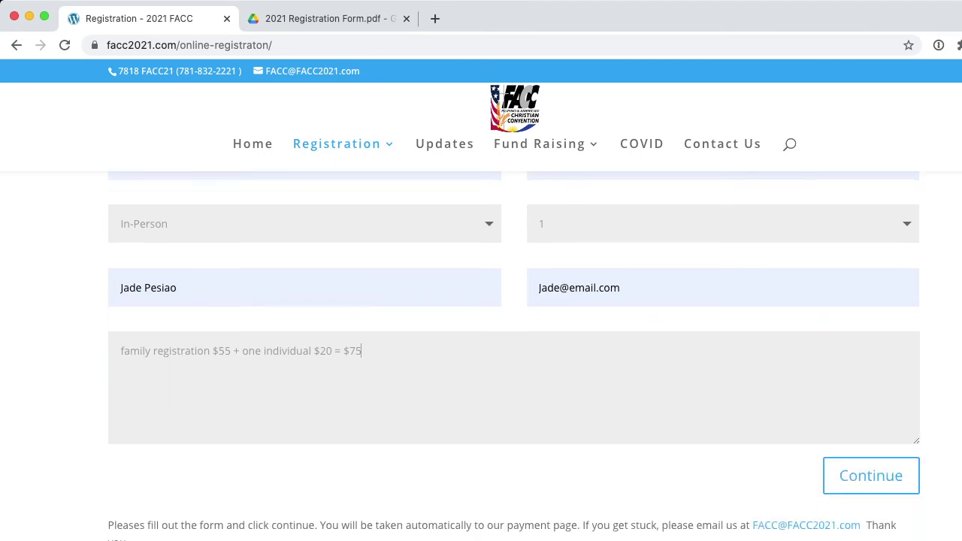
pyautogui.scroll(-10, 513, 356)
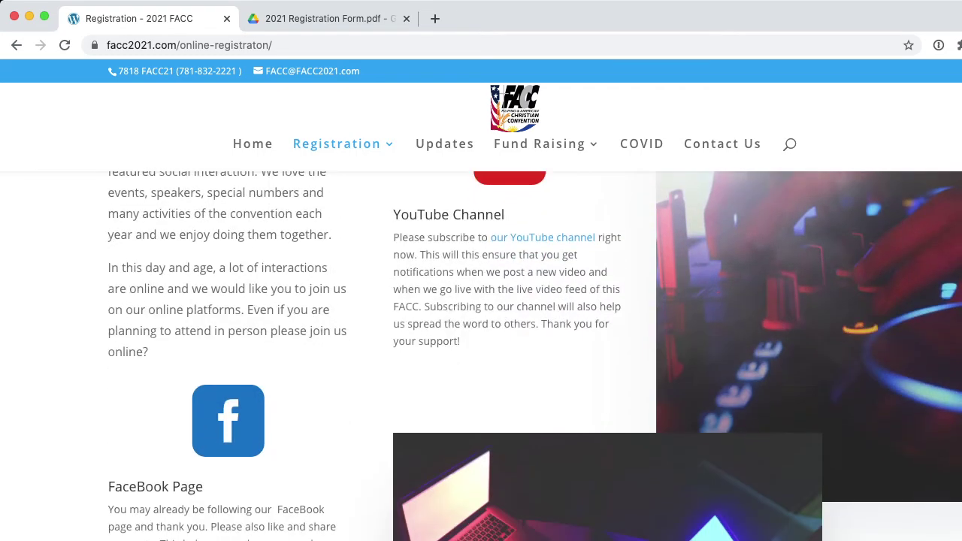
pyautogui.scroll(-6, 514, 356)
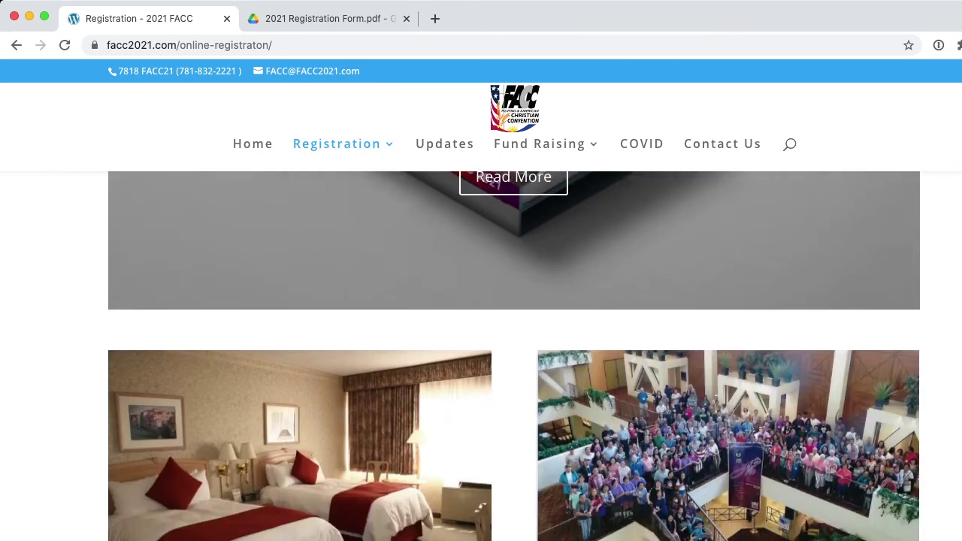
pyautogui.scroll(-2, 514, 356)
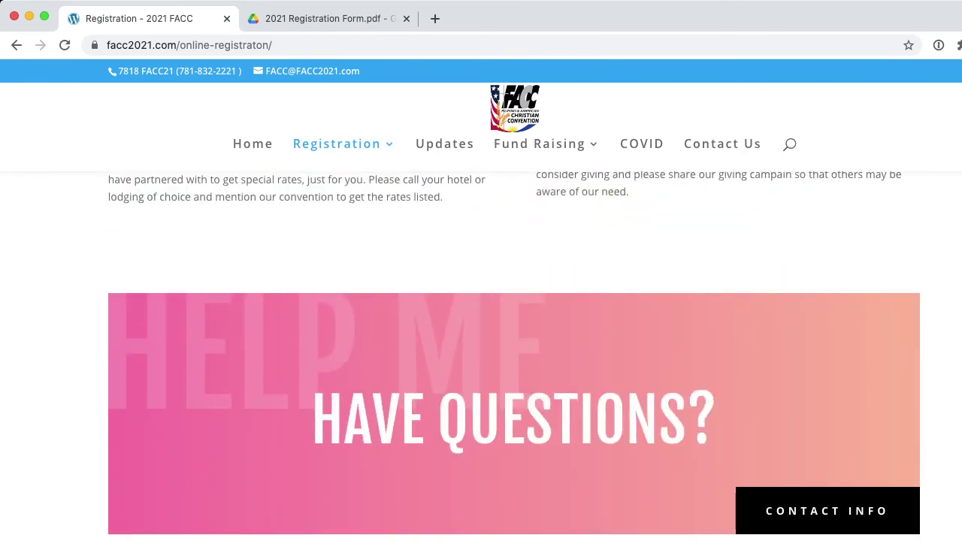
pyautogui.scroll(7, 514, 357)
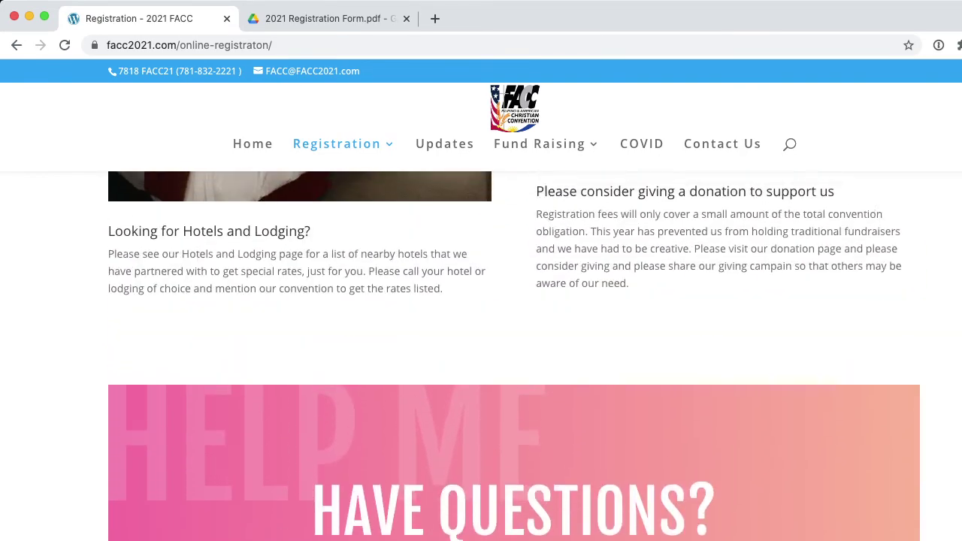
pyautogui.scroll(8, 514, 356)
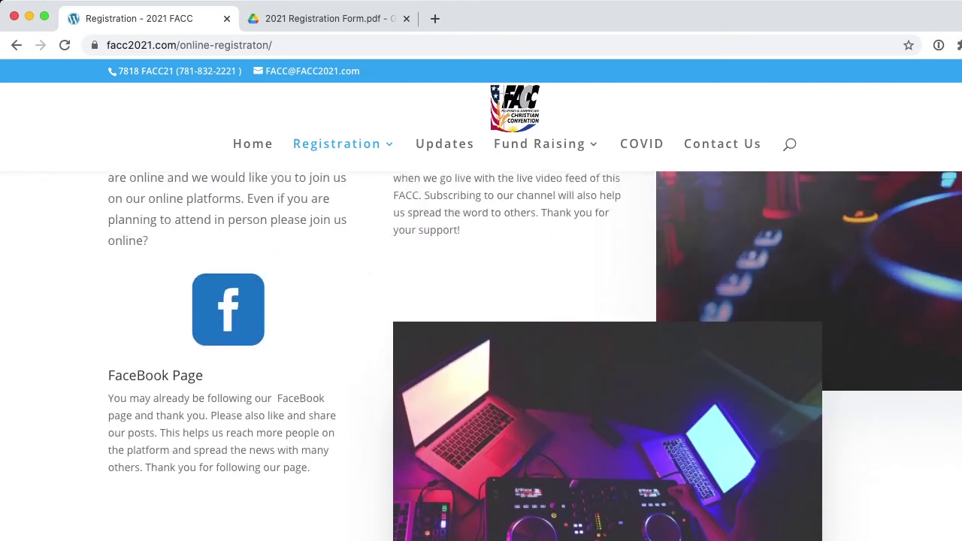
pyautogui.scroll(5, 514, 356)
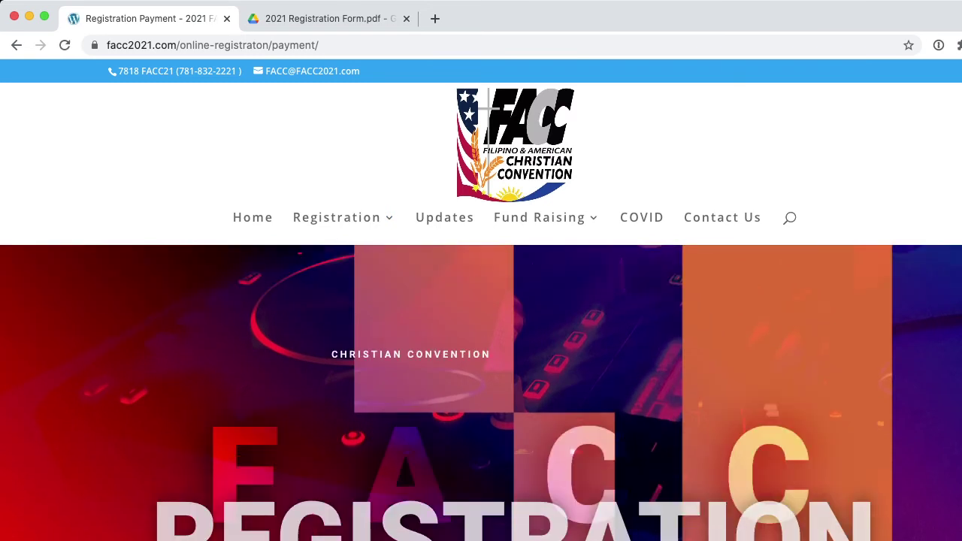
pyautogui.scroll(-5, 481, 353)
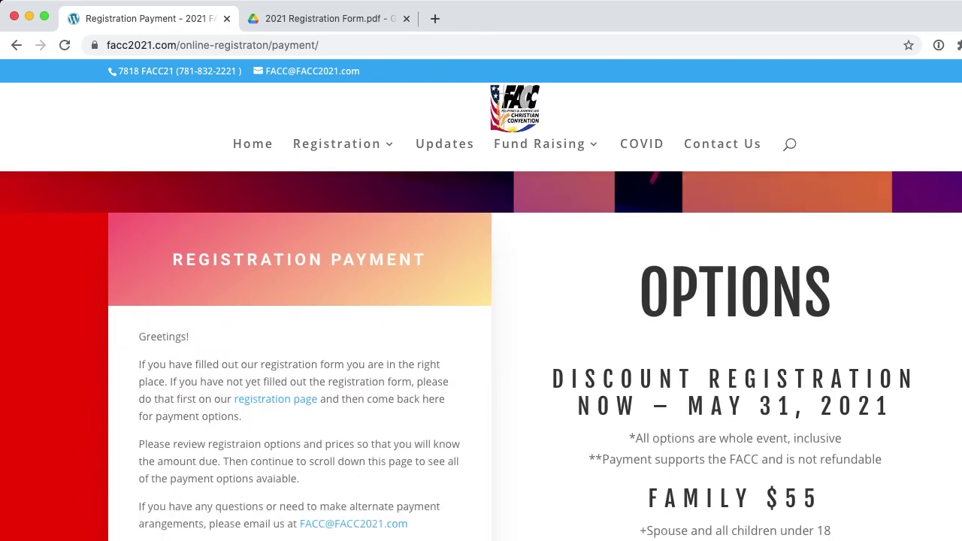
pyautogui.scroll(-3, 481, 357)
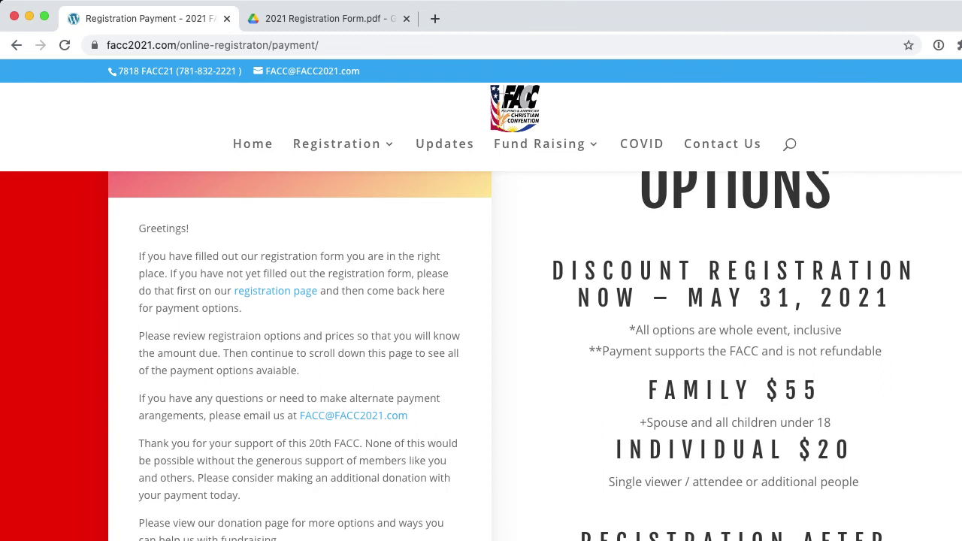
pyautogui.scroll(-10, 480, 356)
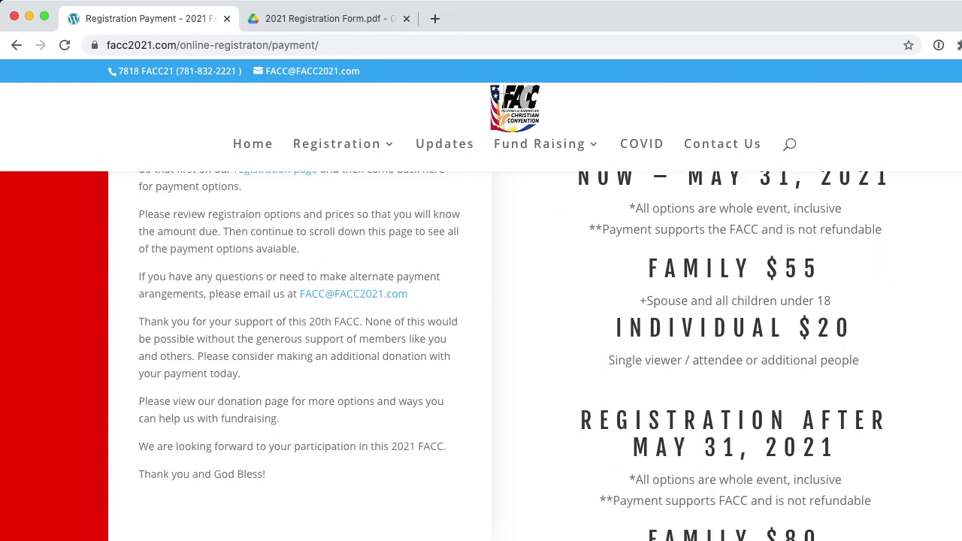
pyautogui.scroll(-12, 480, 356)
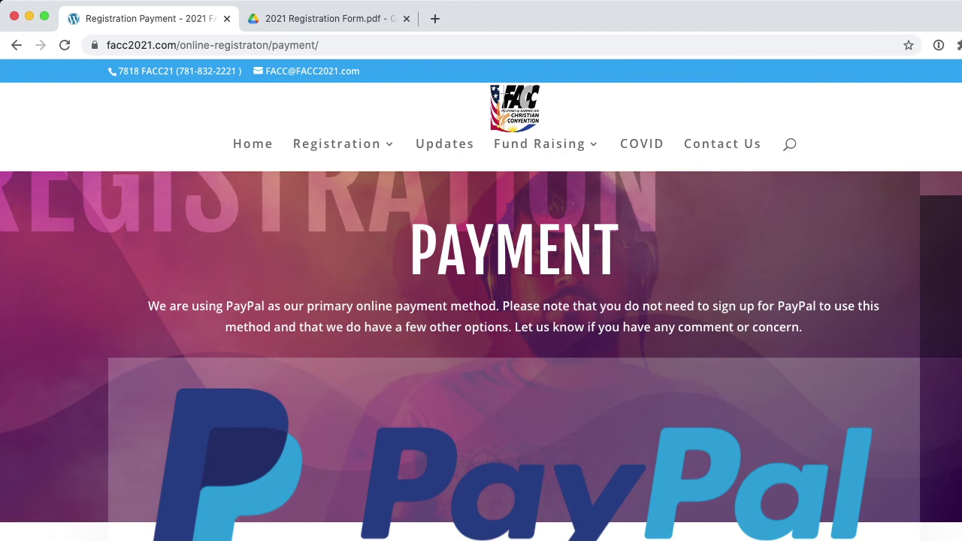
# Scroll down the Registration Payment page, then back up to the PayPal Payment Option section
pyautogui.scroll(-7, 481, 356)
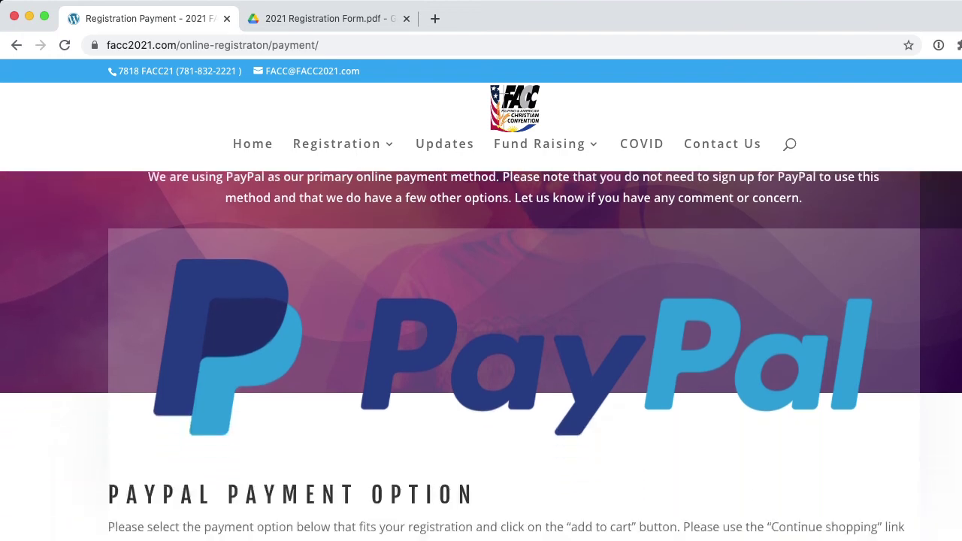
pyautogui.scroll(-3, 481, 356)
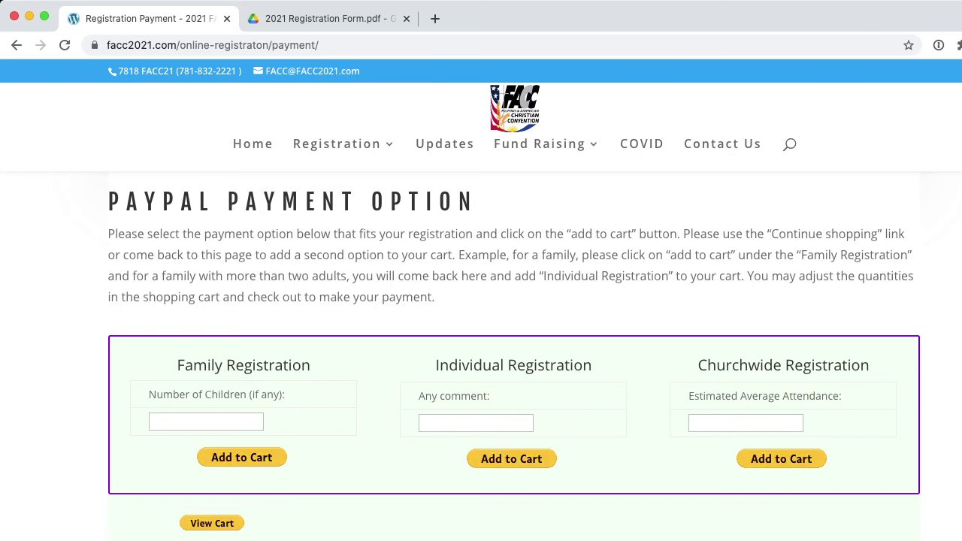
pyautogui.scroll(-10, 481, 356)
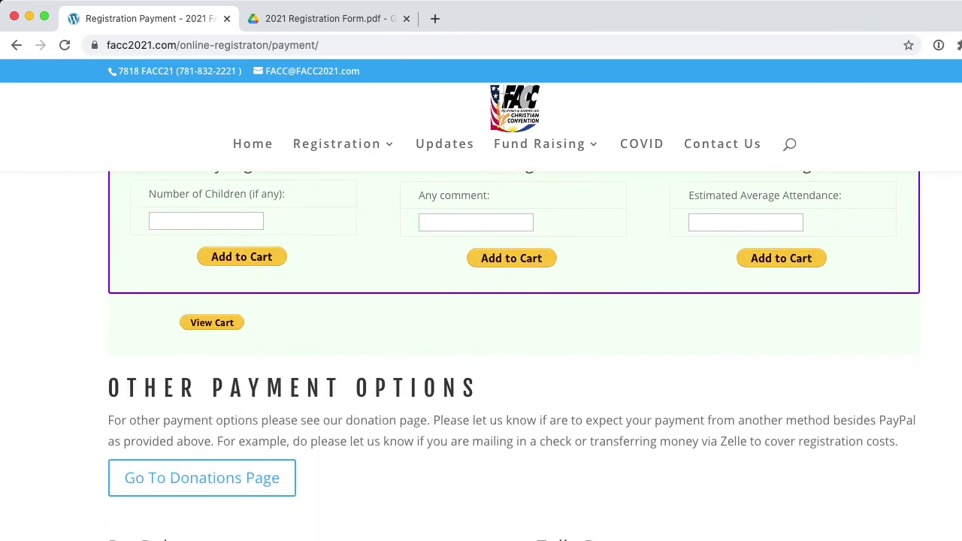
pyautogui.scroll(-12, 514, 356)
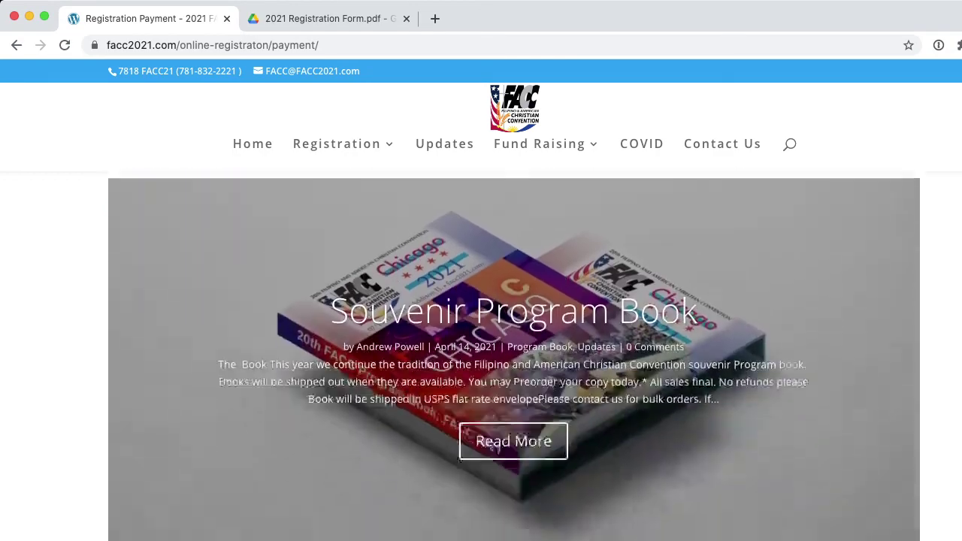
pyautogui.scroll(-7, 514, 356)
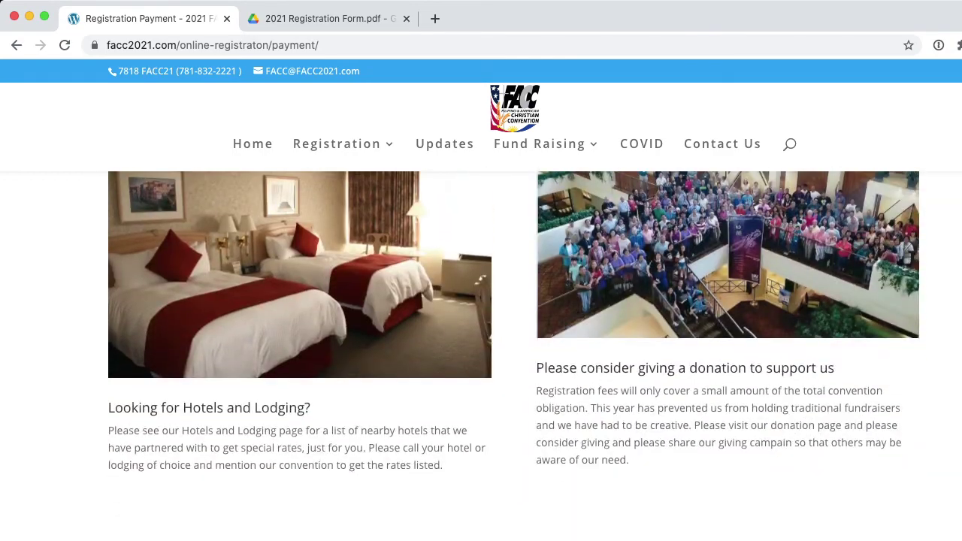
pyautogui.scroll(15, 514, 356)
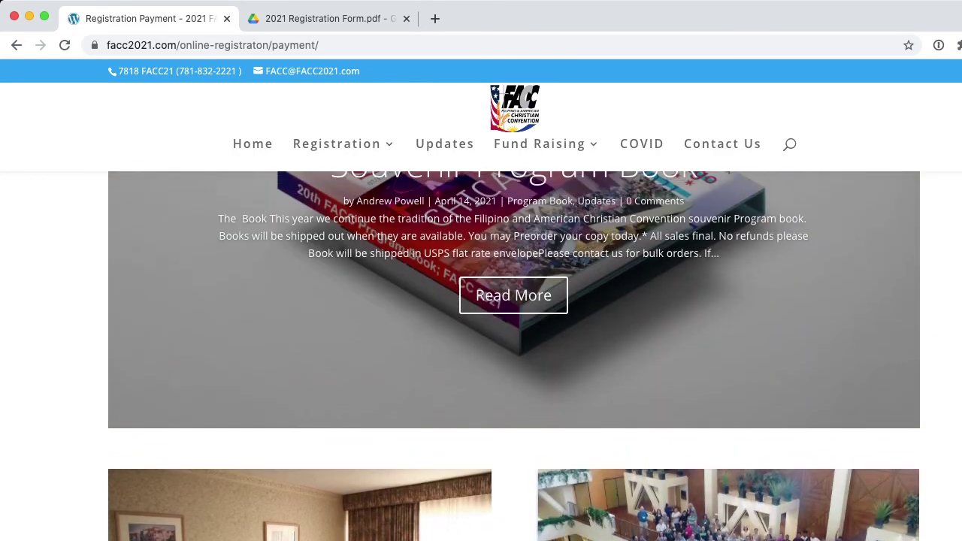
pyautogui.scroll(3, 207, 406)
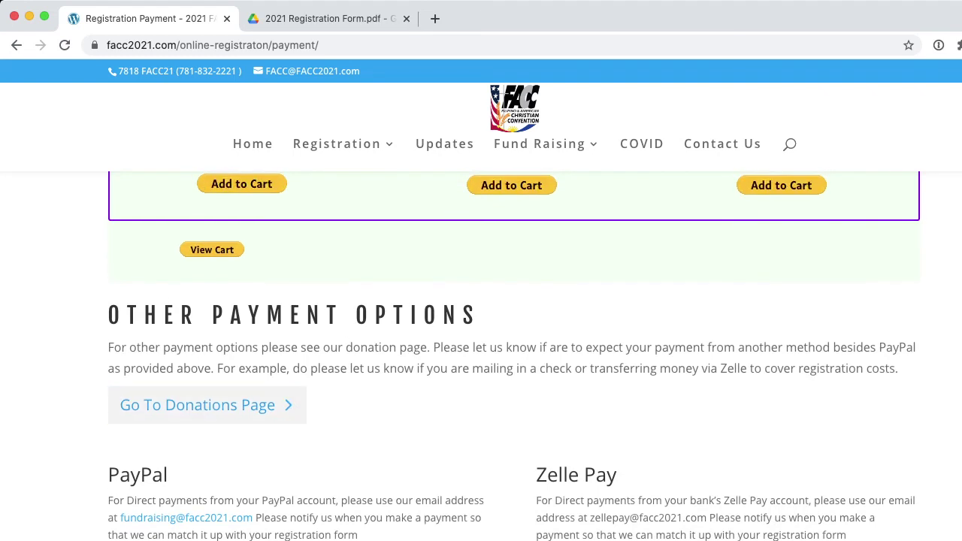
pyautogui.scroll(3, 206, 406)
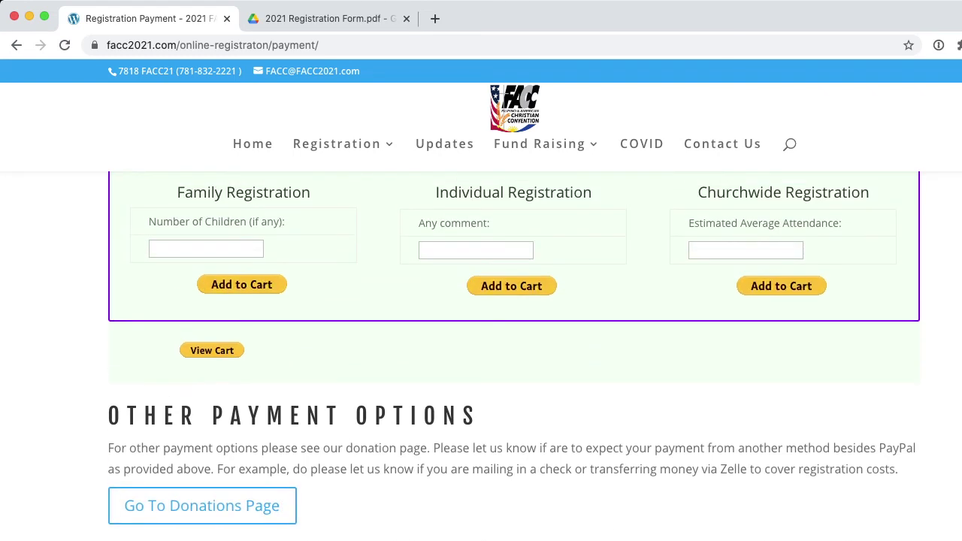
pyautogui.scroll(5, 514, 353)
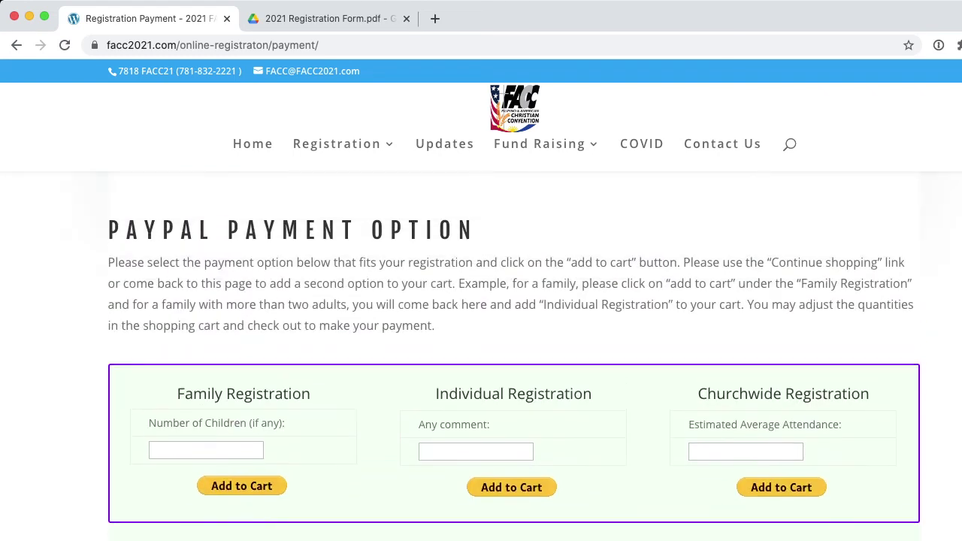
pyautogui.scroll(2, 481, 356)
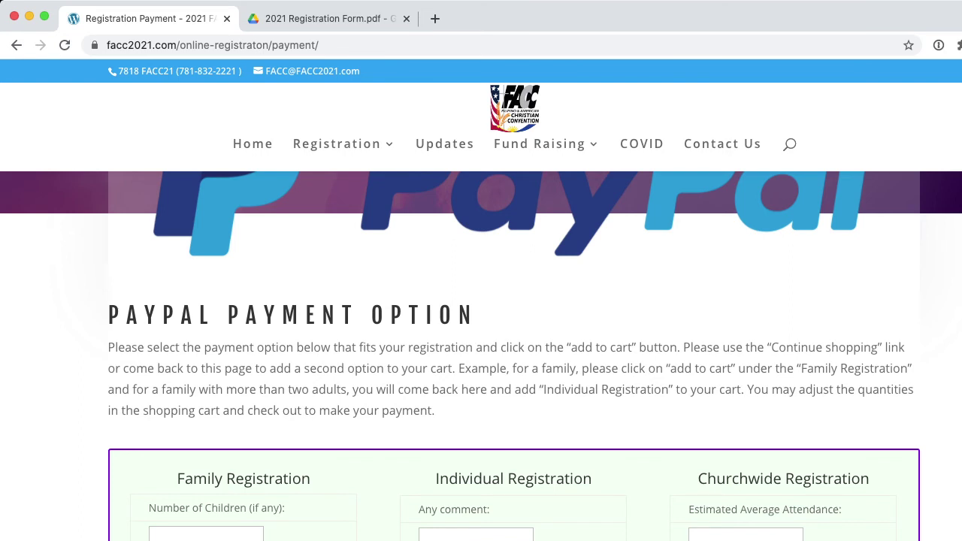
# Enter 3 as the Family Registration's number of children and submit it to the PayPal cart
pyautogui.moveTo(592, 480); pyautogui.dragTo(435, 479)
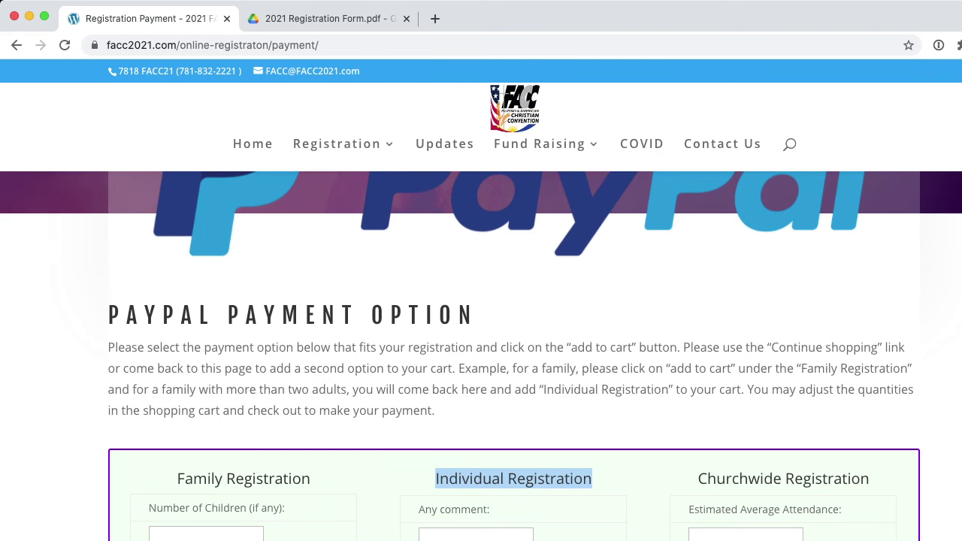
pyautogui.moveTo(311, 480); pyautogui.dragTo(177, 479)
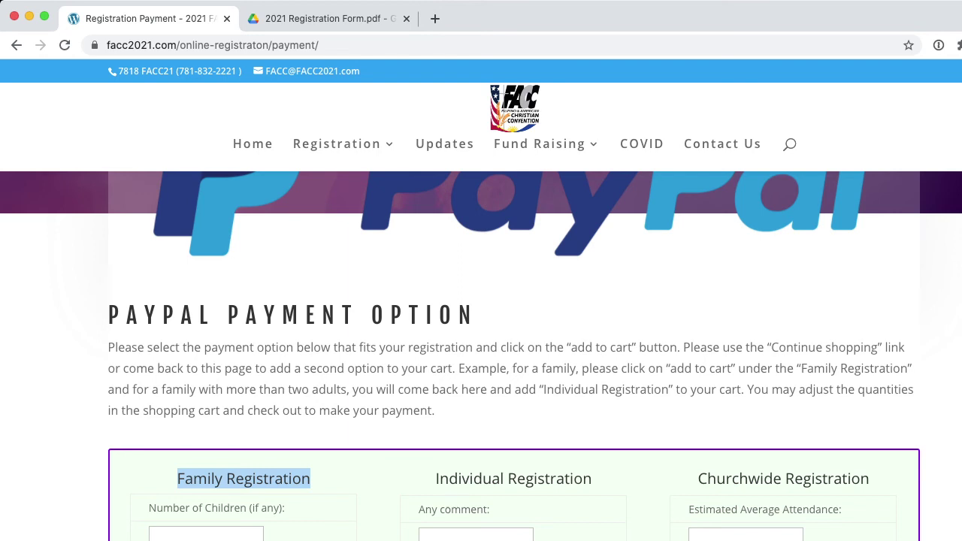
pyautogui.moveTo(149, 508); pyautogui.dragTo(274, 508)
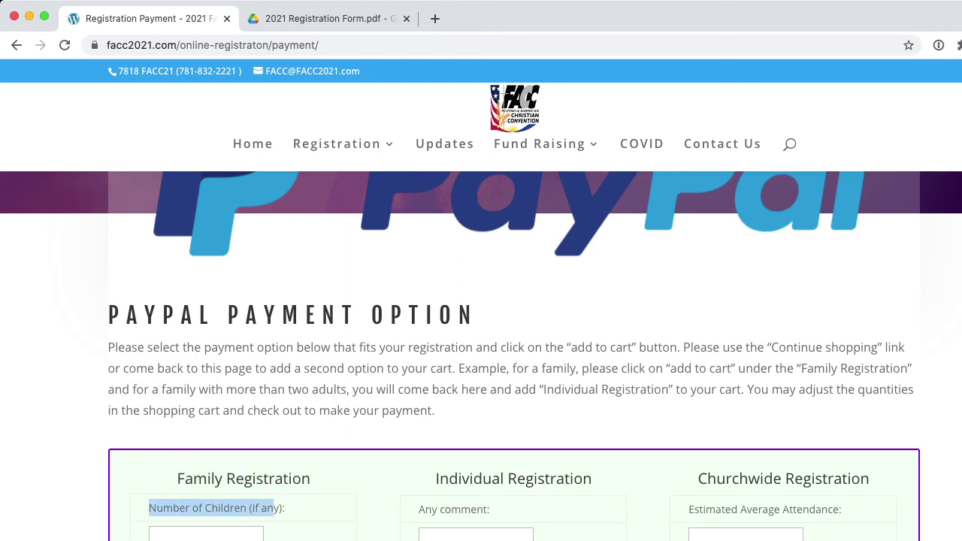
pyautogui.click(205, 534)
pyautogui.write('3')
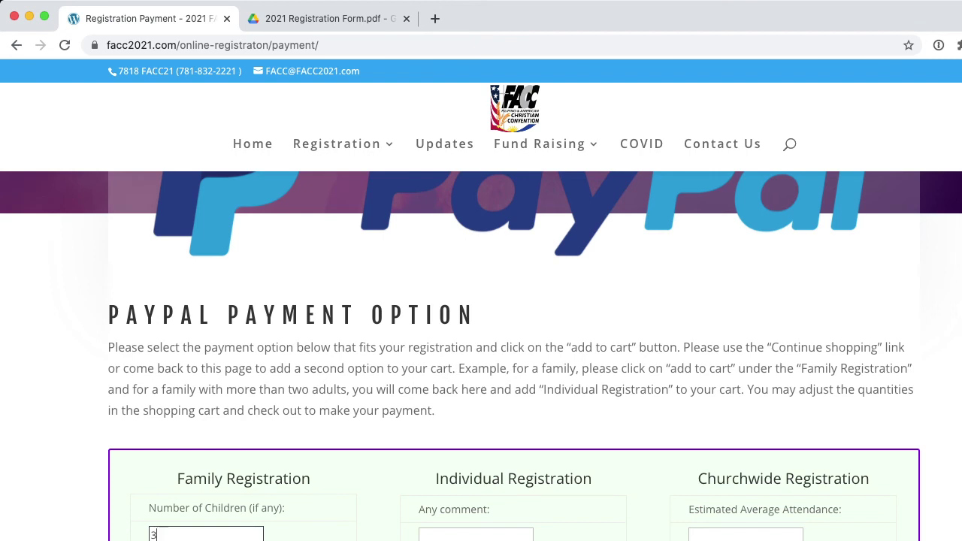
pyautogui.press('Return')
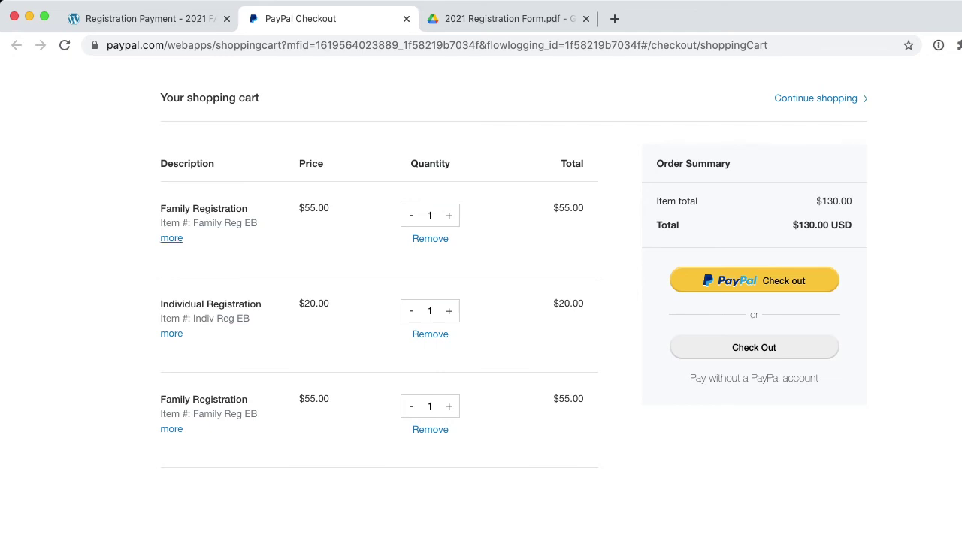
# Remove the Individual and both Family Registration items from the cart, then continue shopping
pyautogui.click(430, 333)
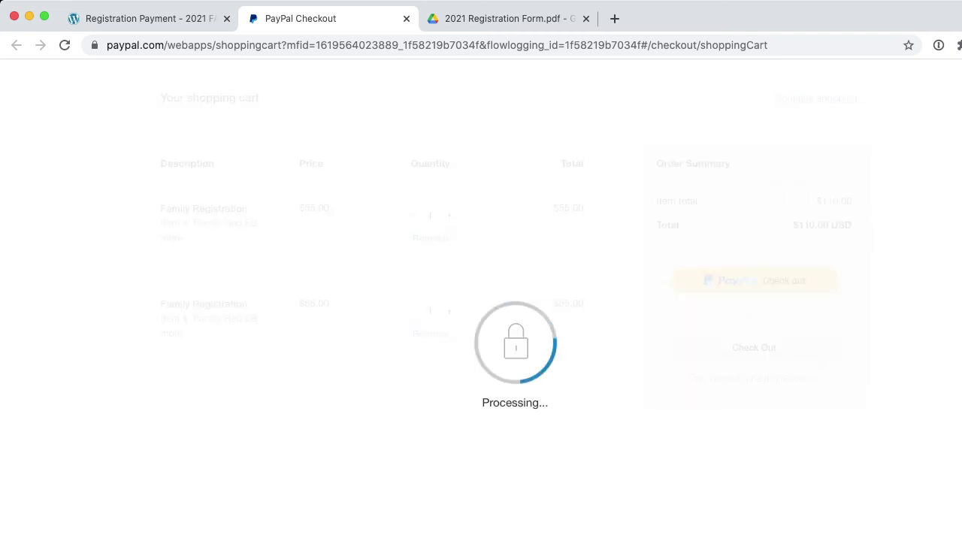
pyautogui.click(429, 333)
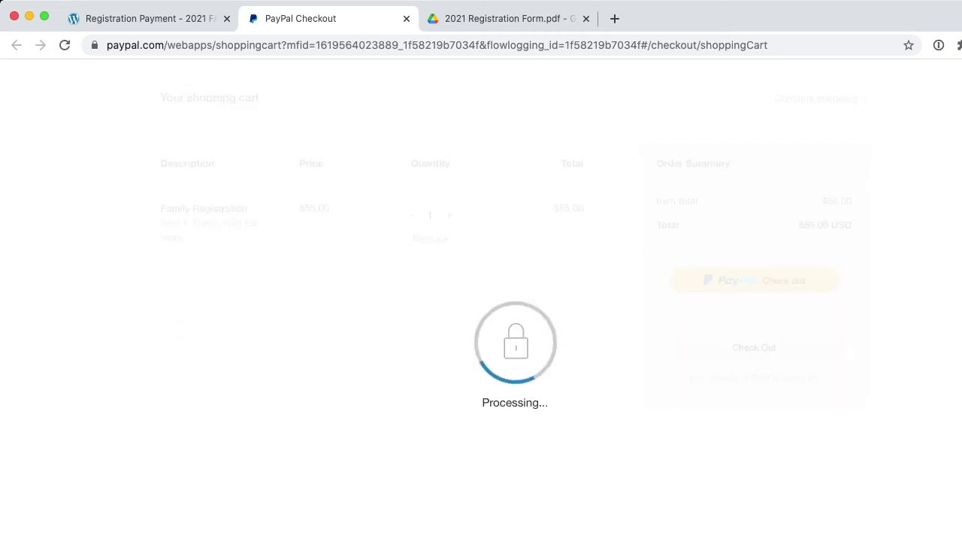
pyautogui.click(171, 238)
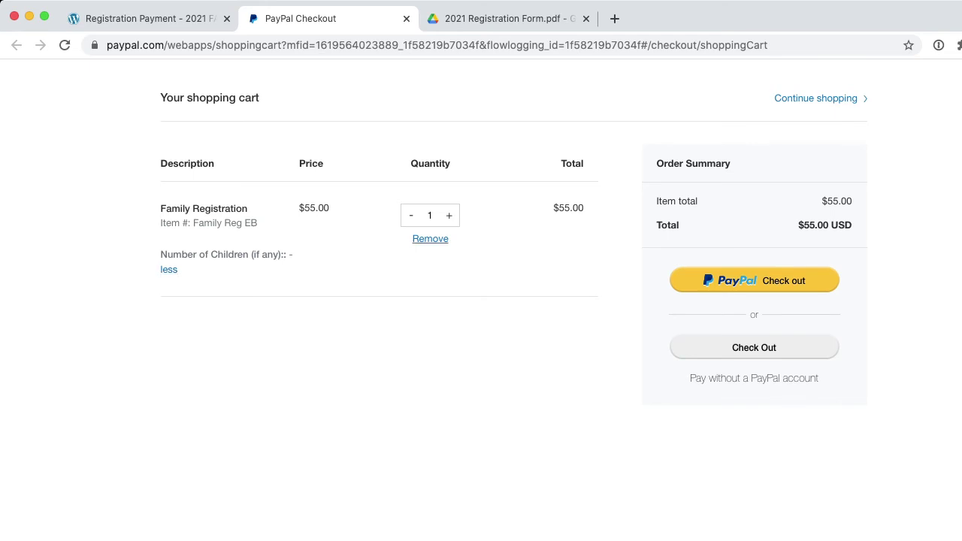
pyautogui.click(430, 238)
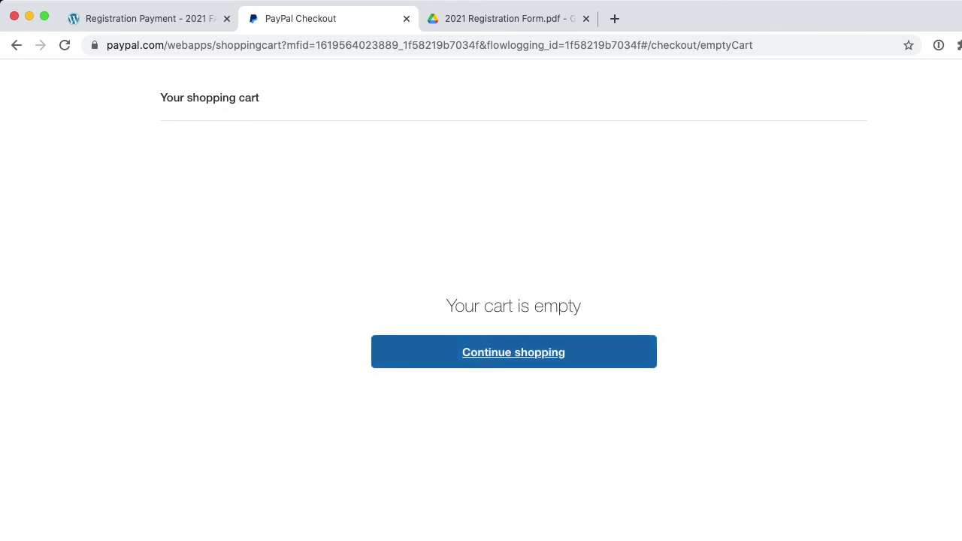
pyautogui.click(513, 352)
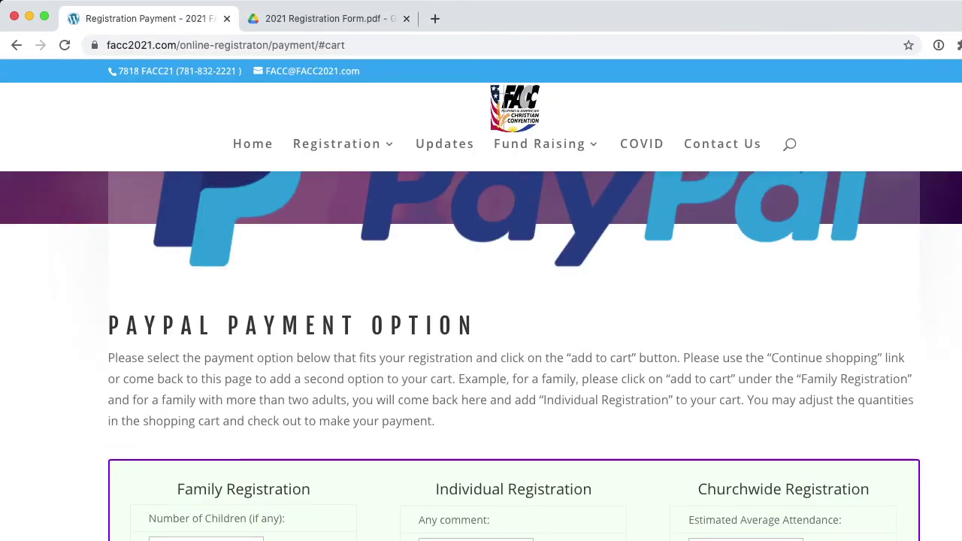
# Add one Family Registration at $55.00 to a new PayPal cart
pyautogui.scroll(-1, 514, 356)
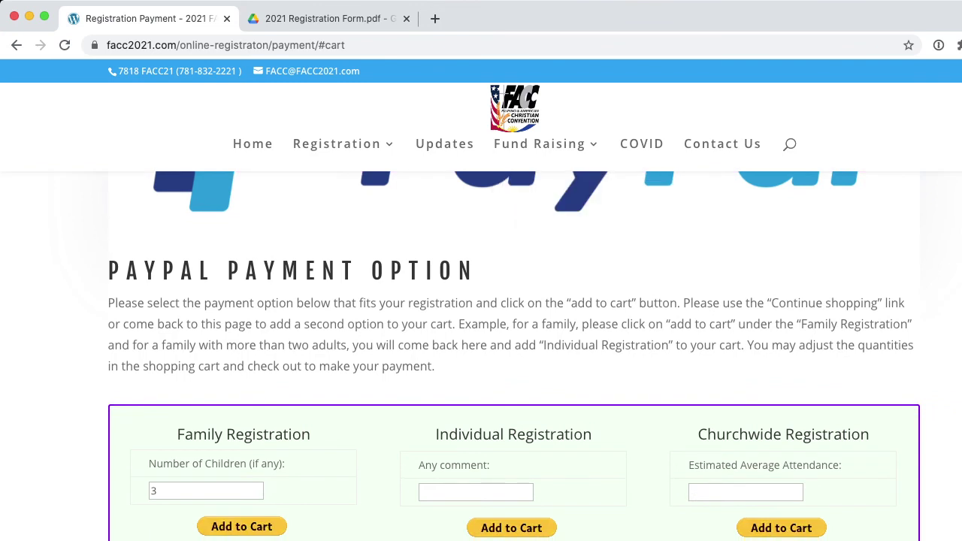
pyautogui.click(511, 528)
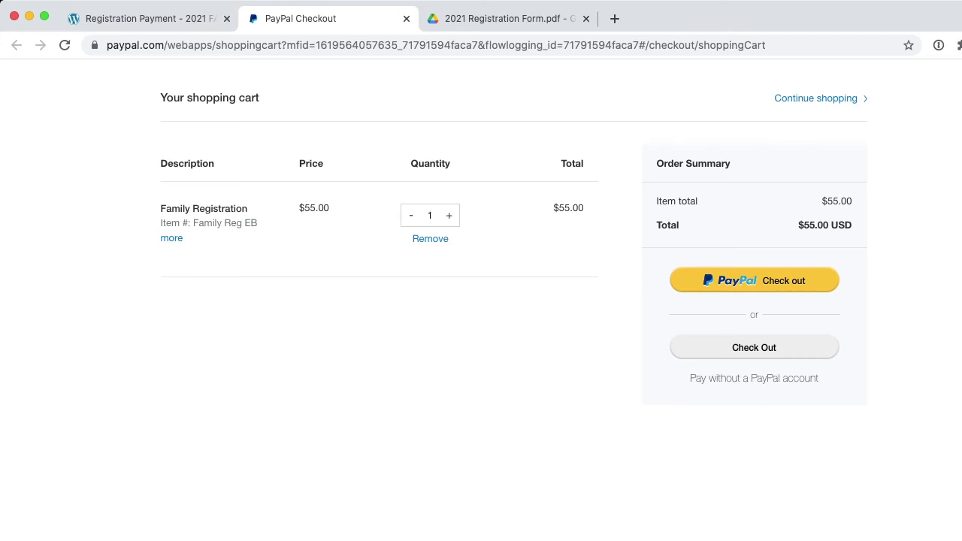
# Expand the Family Registration details to confirm 3 children at $55.00, then leave the cart
pyautogui.write('2')
pyautogui.moveTo(798, 225); pyautogui.dragTo(852, 224)
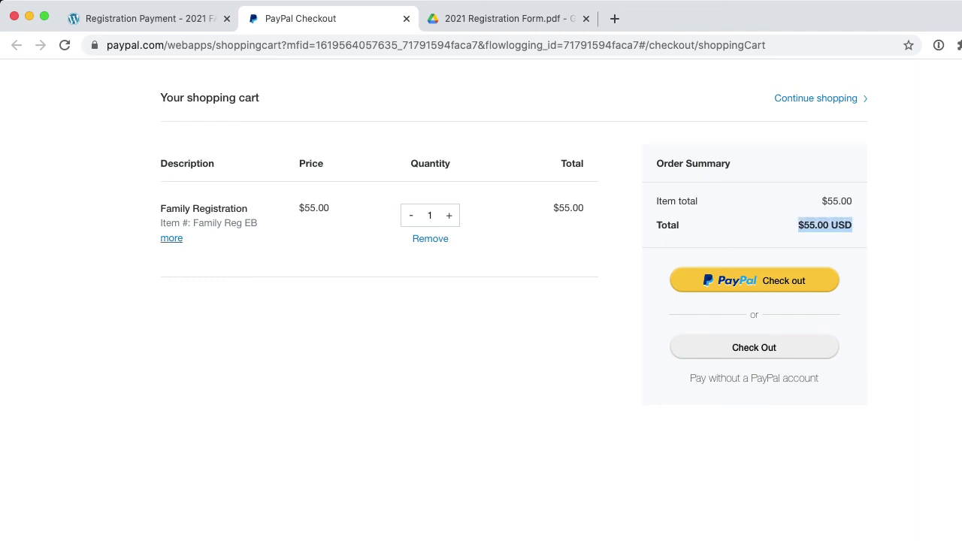
pyautogui.click(171, 237)
pyautogui.moveTo(295, 254); pyautogui.dragTo(166, 254)
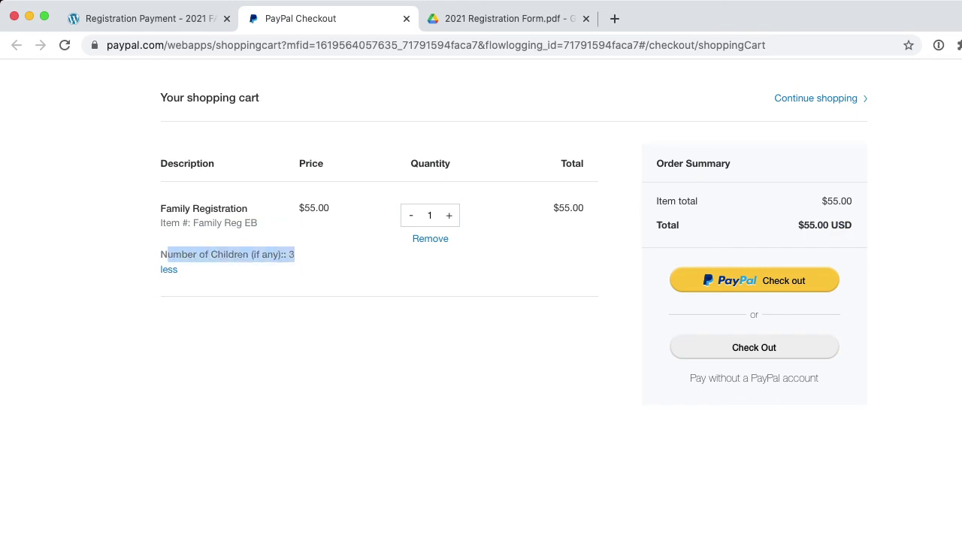
pyautogui.click(167, 254)
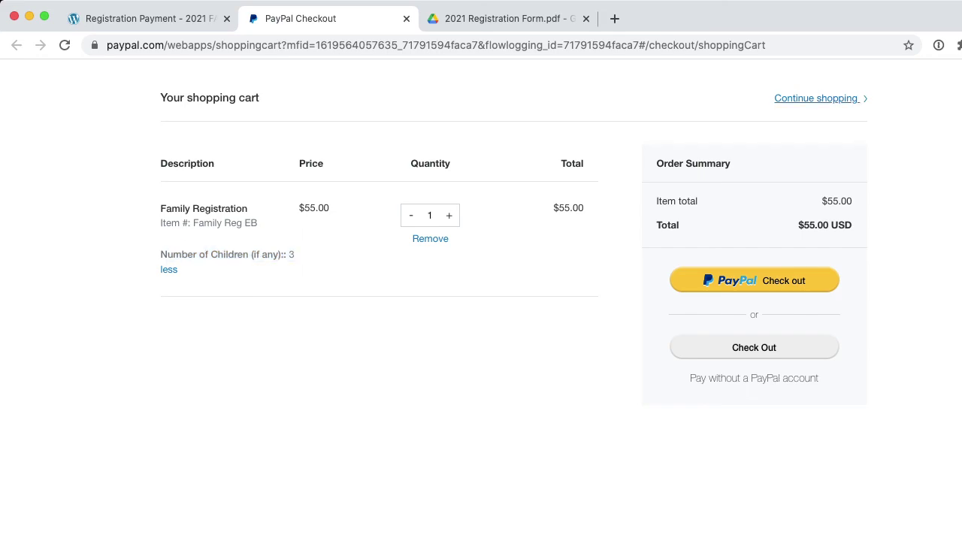
pyautogui.click(816, 99)
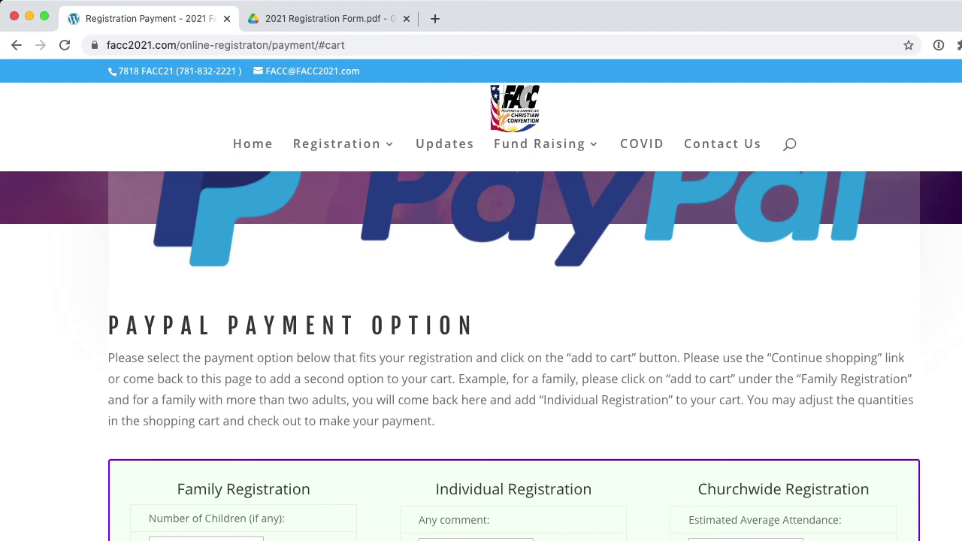
# Highlight the Individual Registration heading on the FACC 2021 payment page
pyautogui.moveTo(435, 489); pyautogui.dragTo(592, 489)
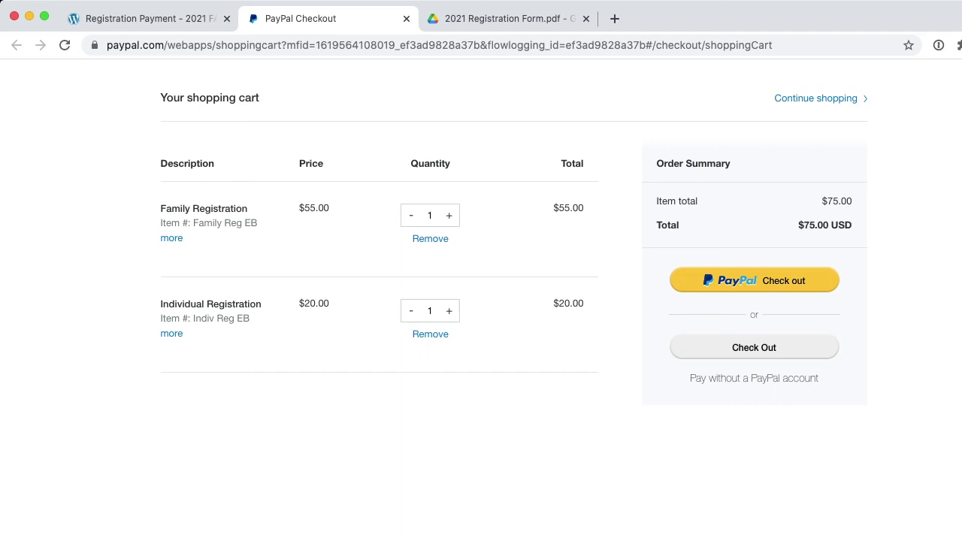
# Check out as a guest for the $75.00 order without a PayPal account
pyautogui.moveTo(819, 378); pyautogui.dragTo(689, 378)
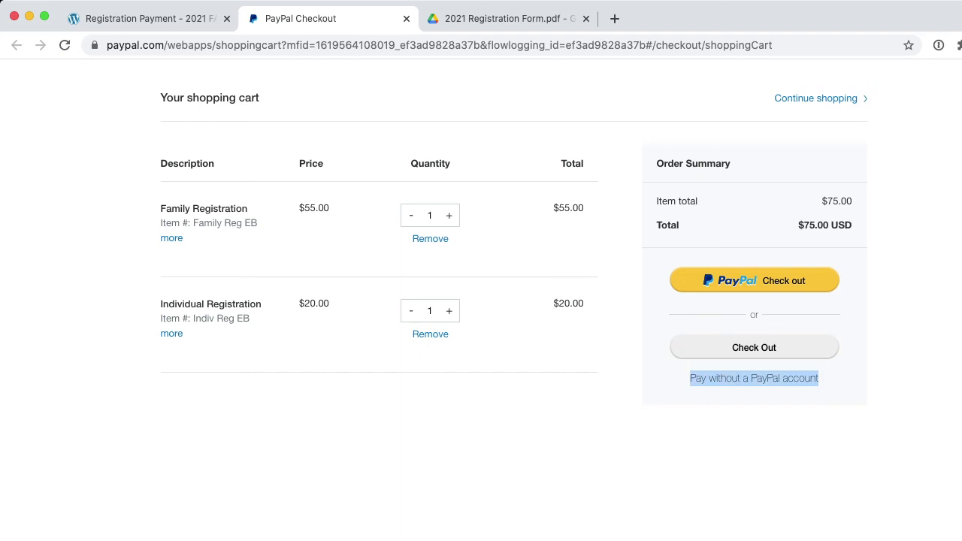
pyautogui.click(753, 347)
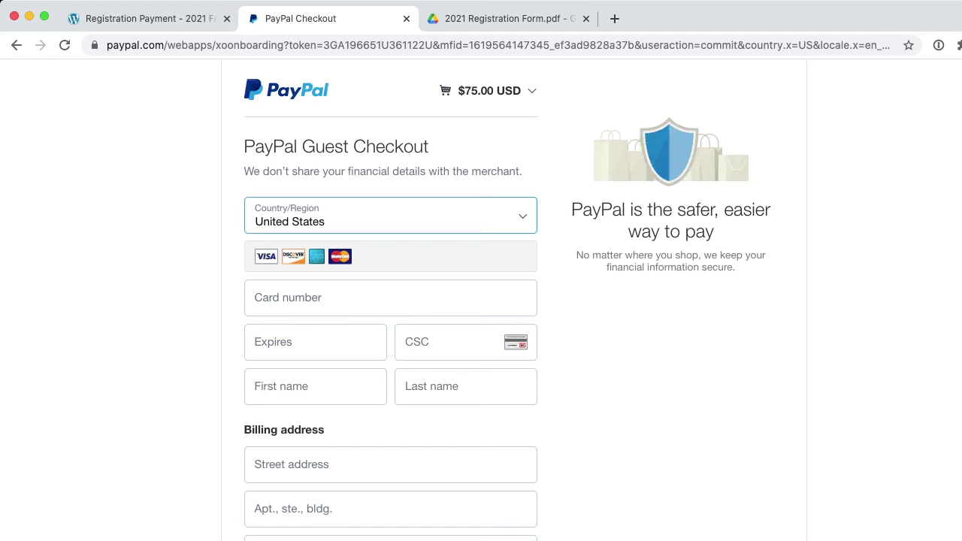
# Review the guest billing and shipping fields, then return to the FACC Registration Payment page's PayPal section
pyautogui.scroll(-5, 390, 300)
pyautogui.scroll(-2, 390, 301)
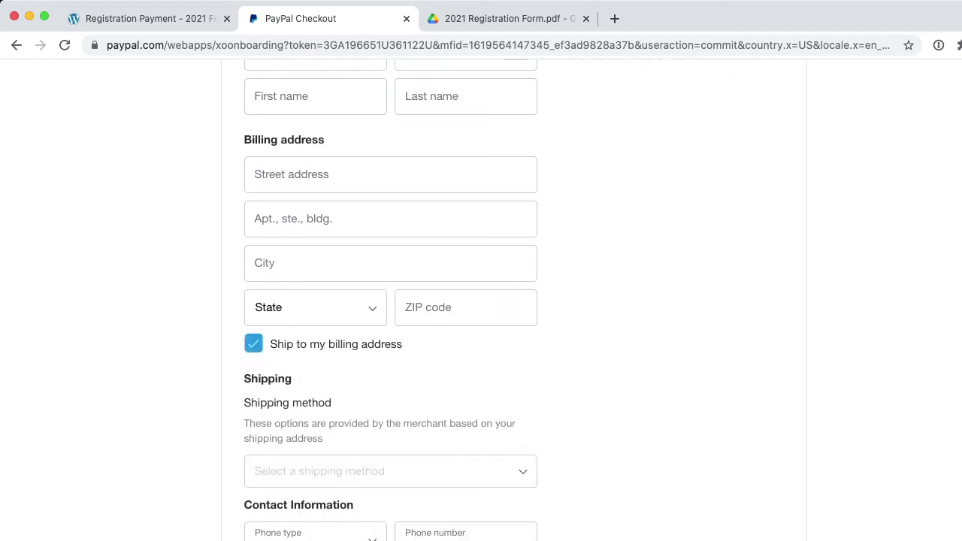
pyautogui.scroll(8, 391, 301)
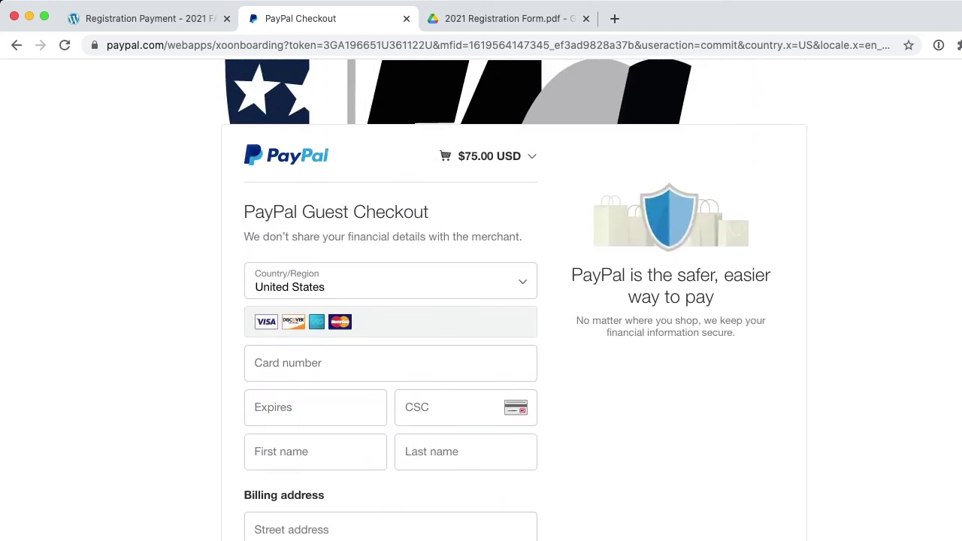
pyautogui.scroll(-9, 391, 301)
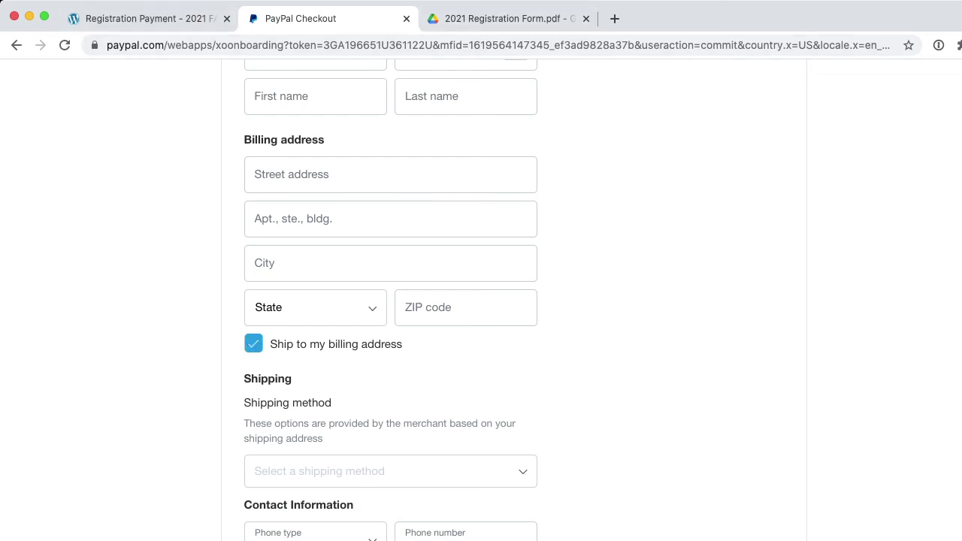
pyautogui.hotkey('ctrl', 'shift', 'Tab')
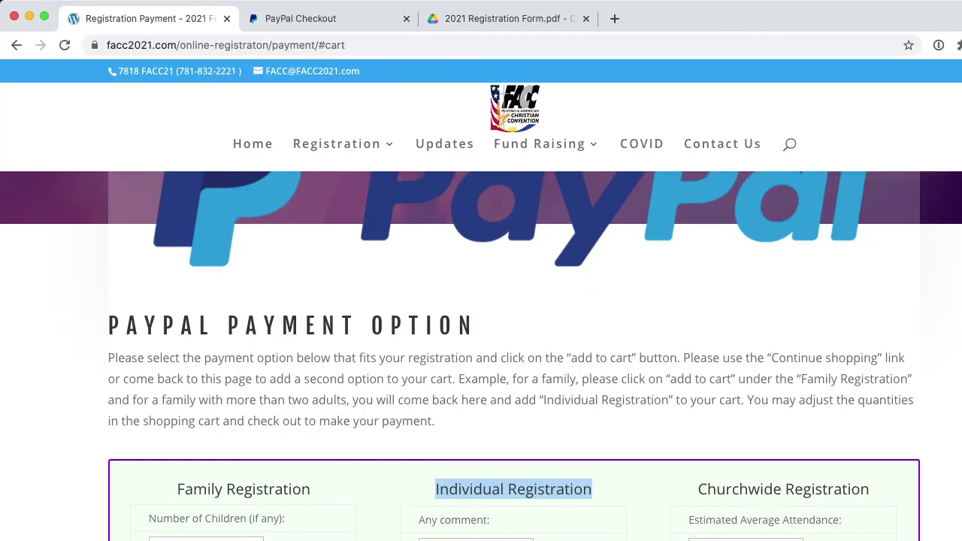
pyautogui.scroll(-20, 514, 356)
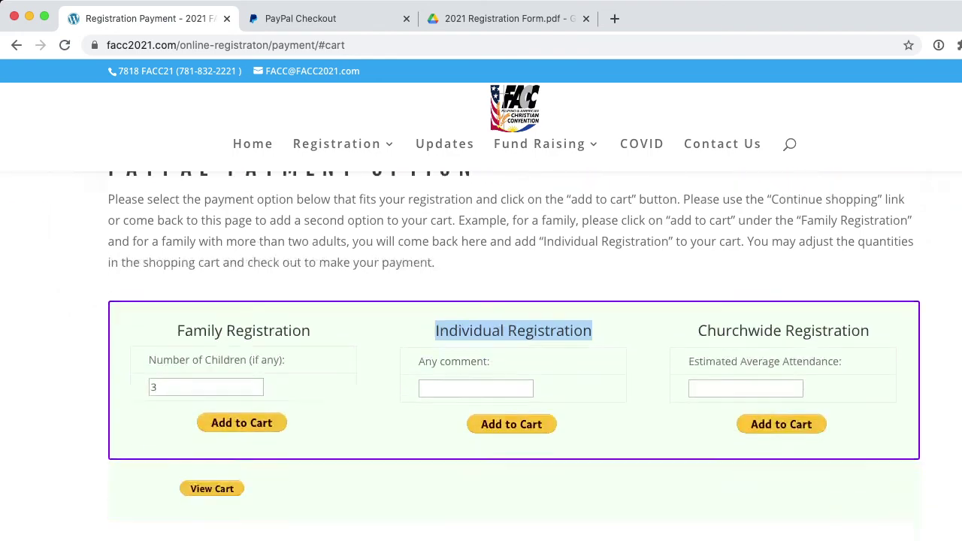